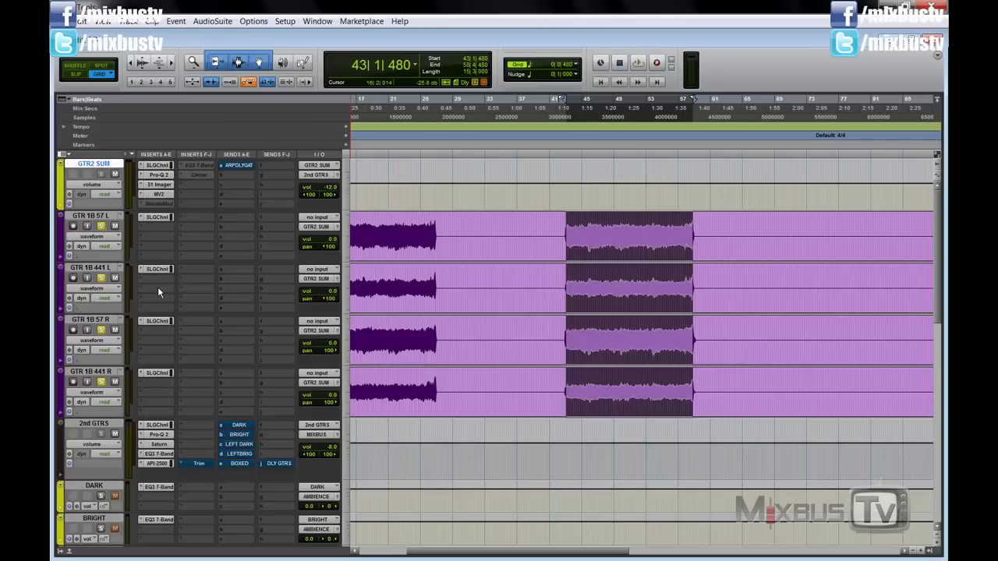
Select the 2nd GTRS track and look through the yellow send tracks down to the AMBIENCE track's D-Verb
scroll(157, 274, "down", 2)
left_click(113, 375)
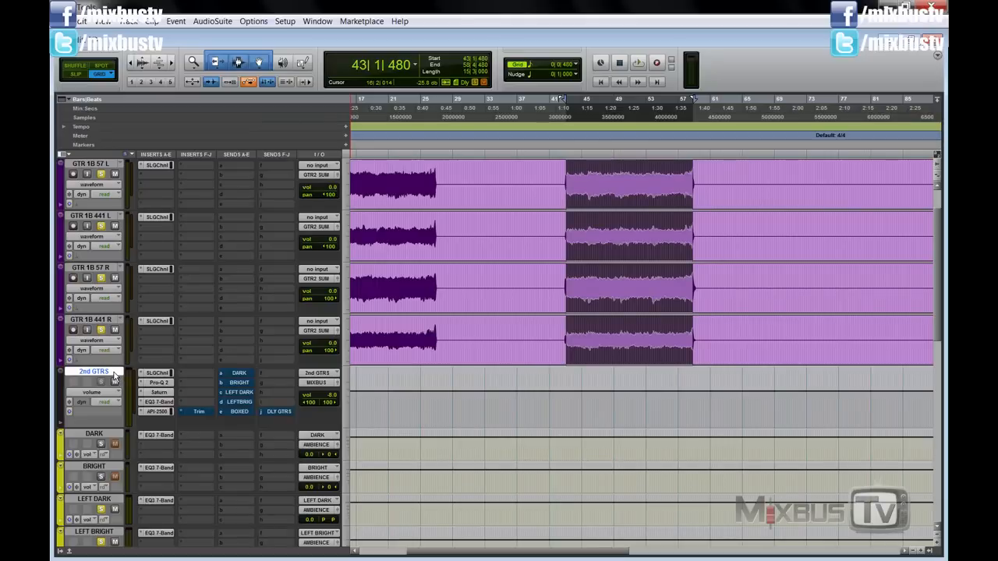
scroll(113, 378, "down", 2)
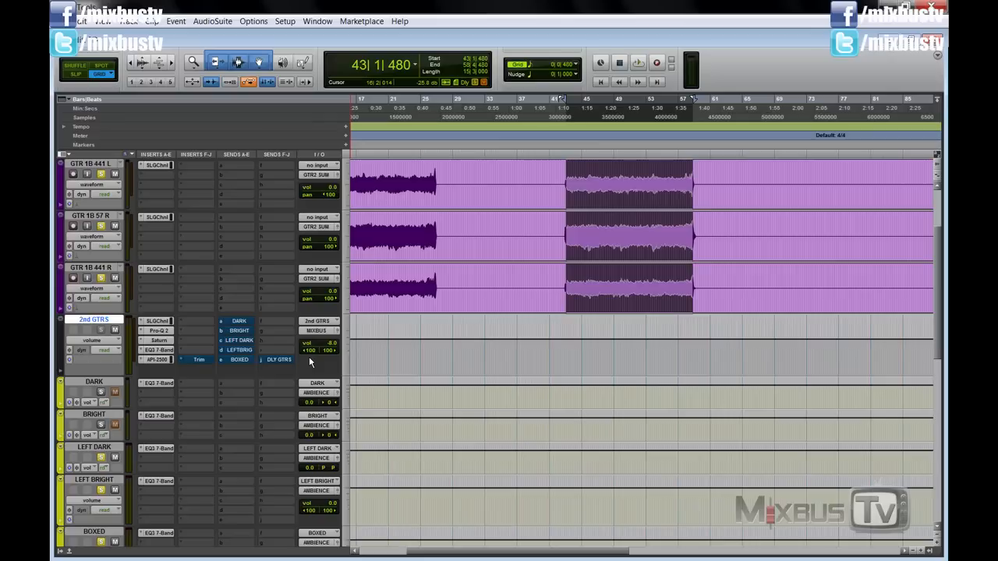
scroll(309, 356, "down", 5)
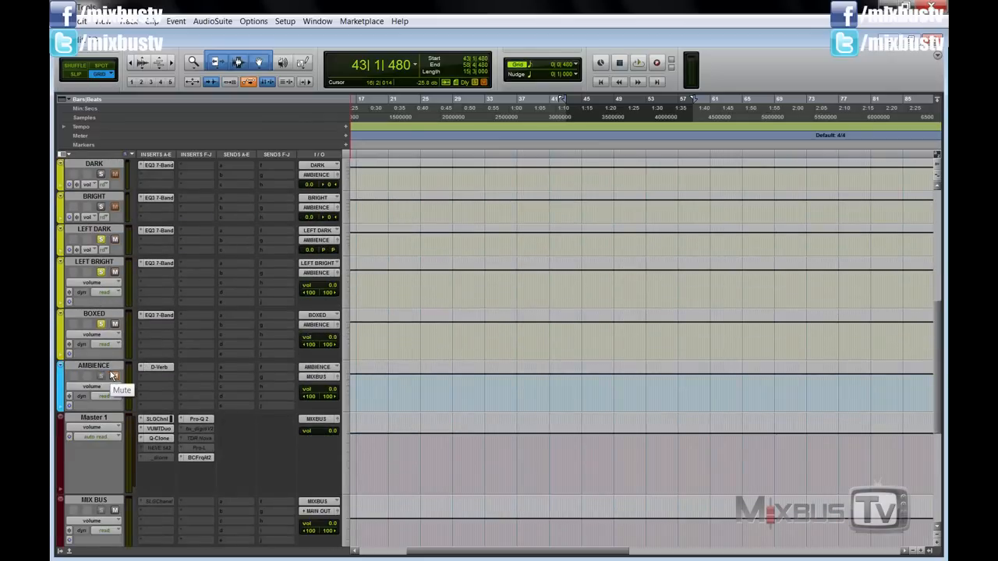
left_click(156, 367)
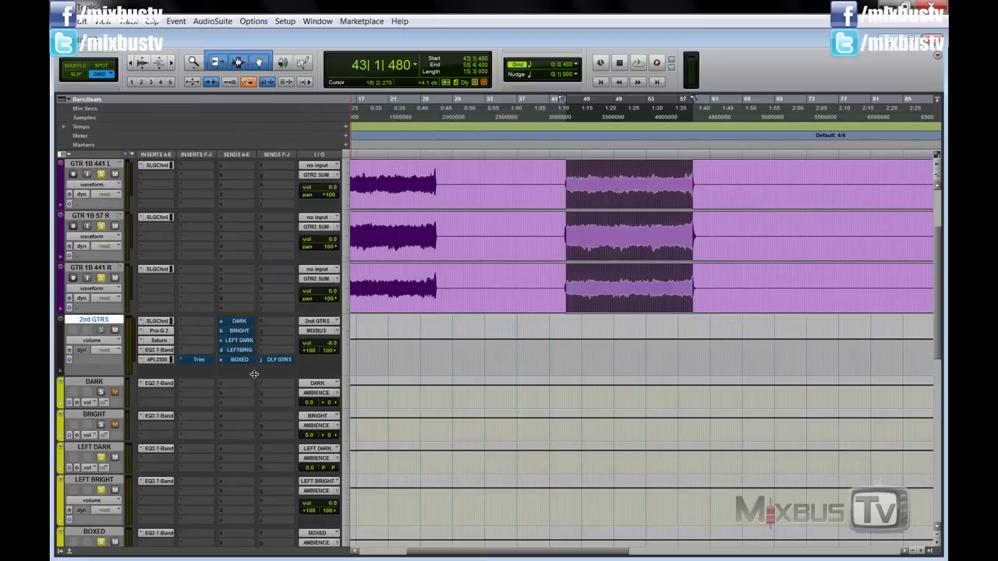
Play the selected guitar passage with the AMBIENCE track muted
key("space")
scroll(254, 378, "down", 2)
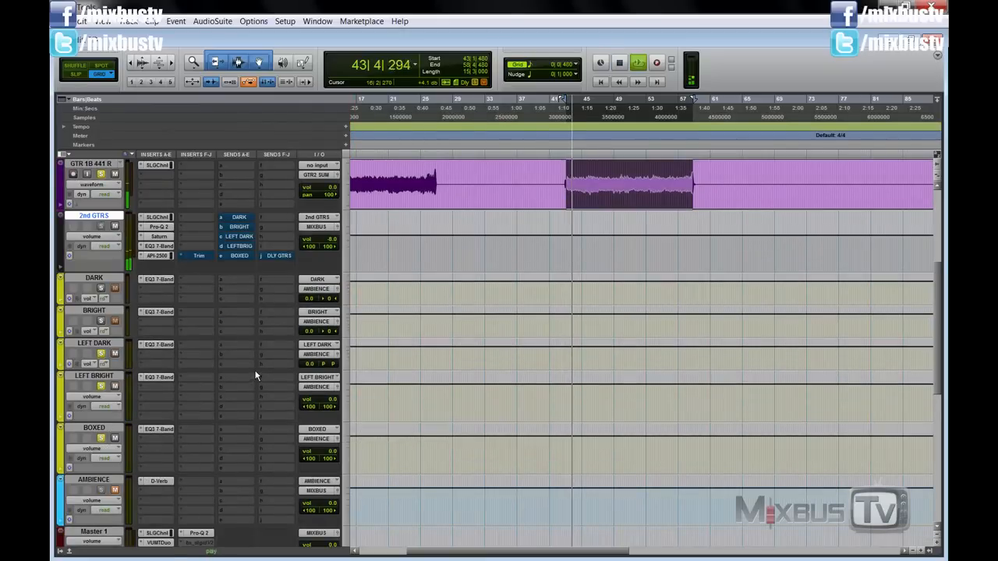
scroll(257, 376, "up", 2)
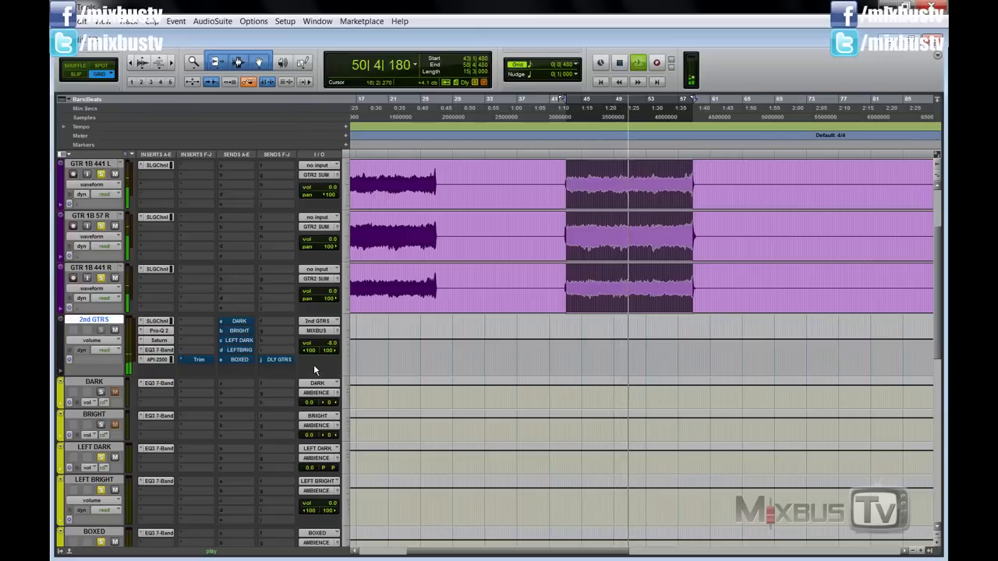
key("space")
Identify the LEFT DARK, LEFT BRIGHT and BOXED tracks and view the LEFT BRIGHT and BOXED sends on 2nd GTRS
scroll(329, 315, "down", 1)
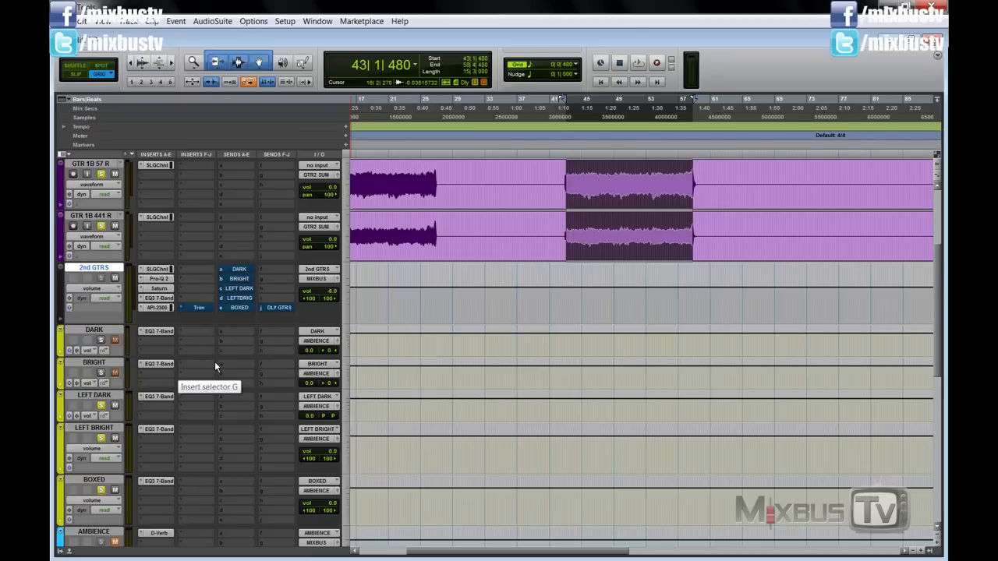
scroll(213, 361, "down", 1)
left_click(94, 343)
left_click(108, 377)
left_click(113, 431)
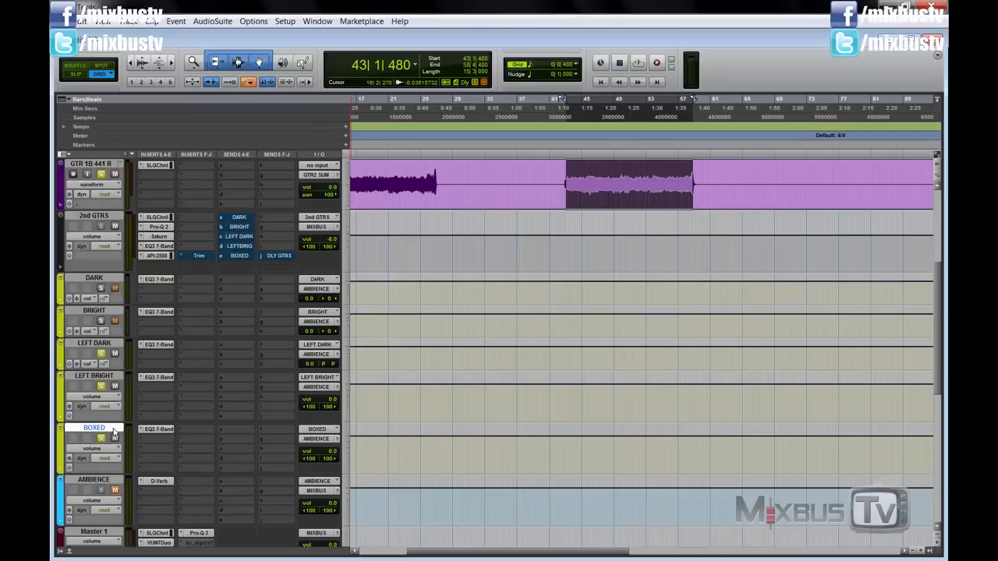
left_click(243, 245)
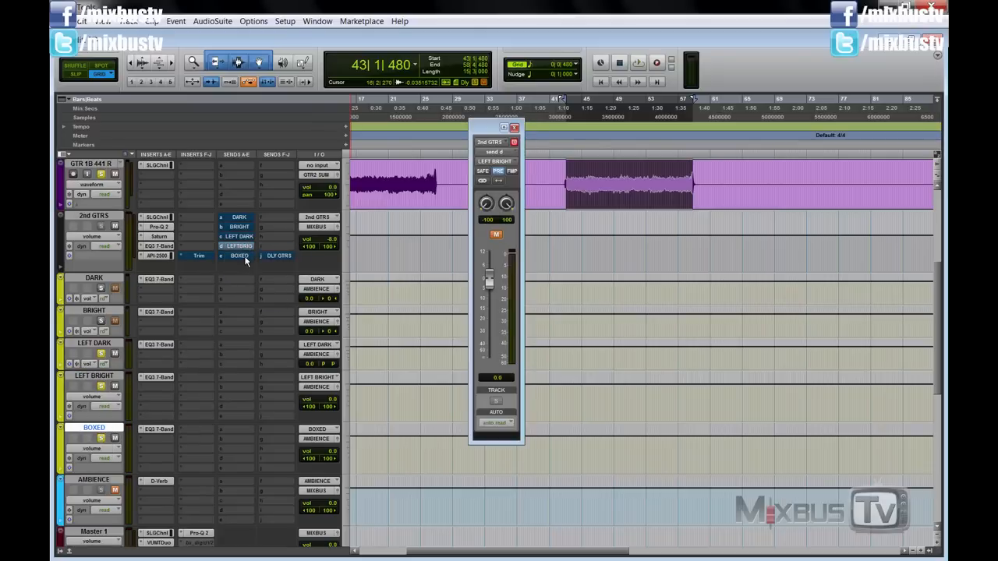
left_click(240, 256)
Examine the EQ3 7-Band filter settings on LEFT DARK, LEFT BRIGHT and BOXED, including both channels of the first two
left_click(159, 344)
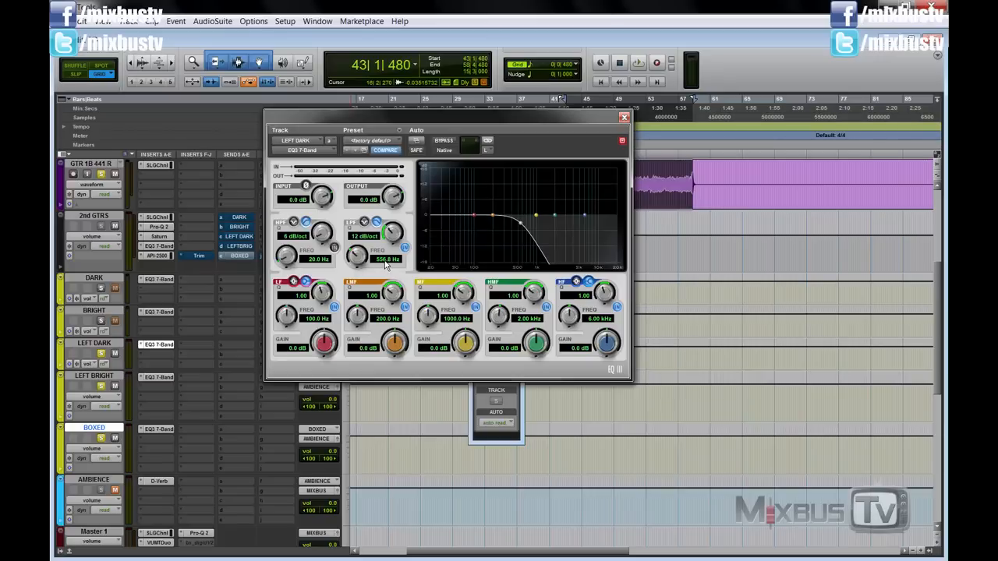
left_click(485, 150)
left_click(497, 166)
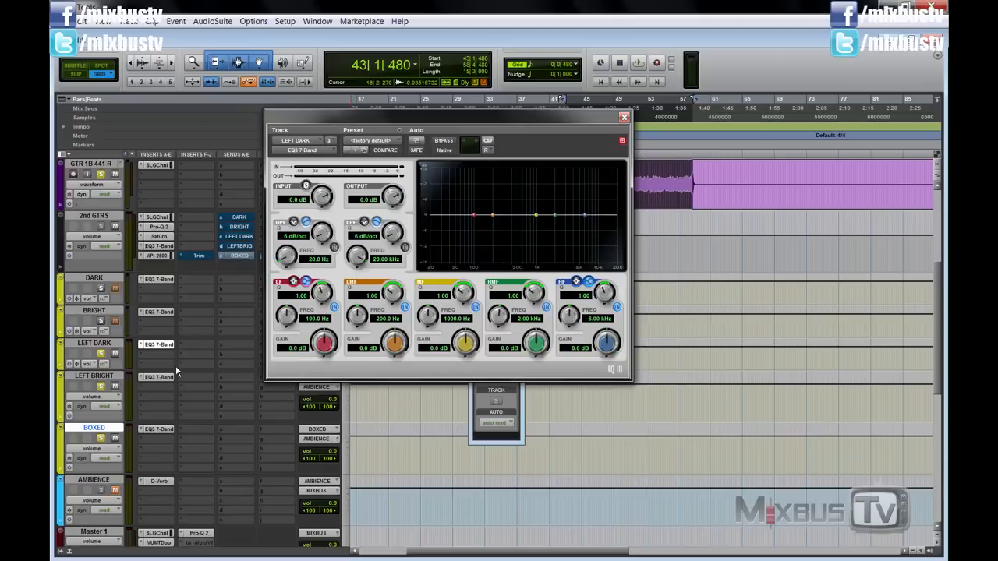
left_click(159, 377)
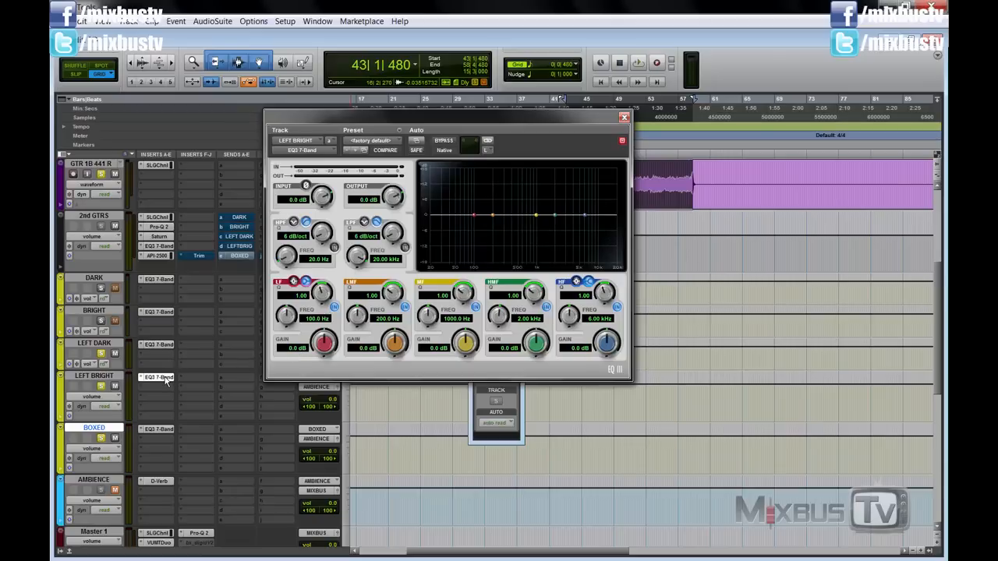
left_click(492, 152)
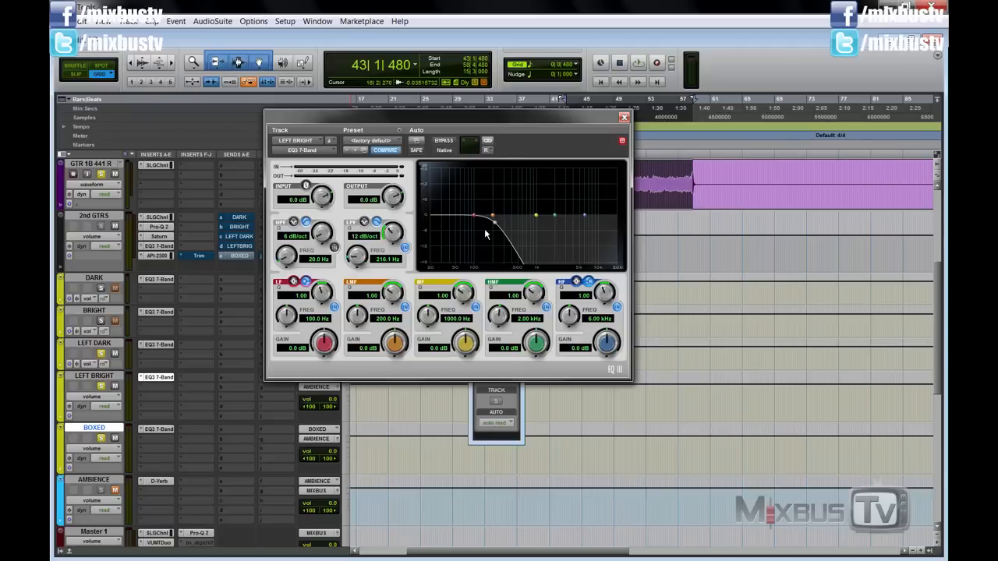
left_click(159, 429)
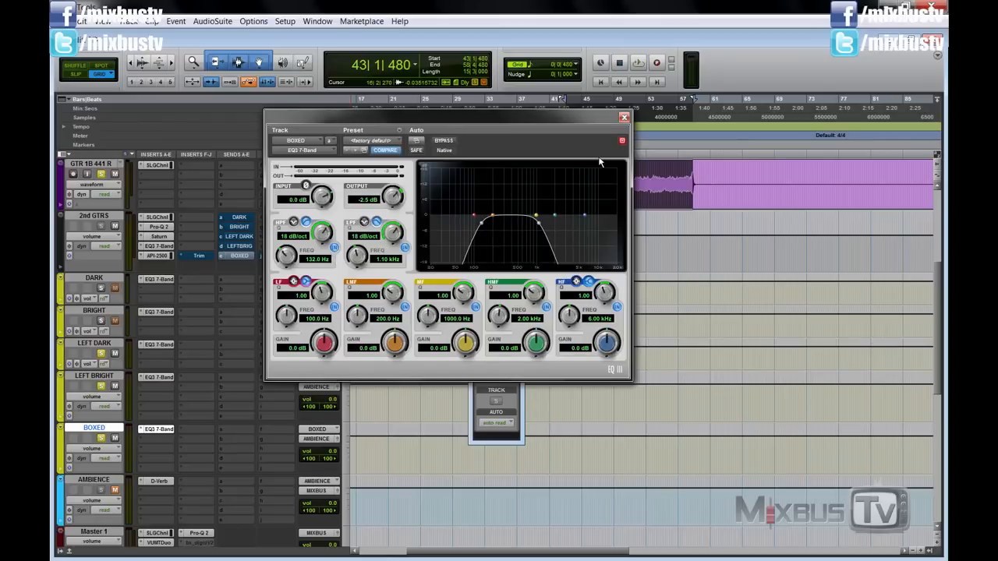
left_click(624, 118)
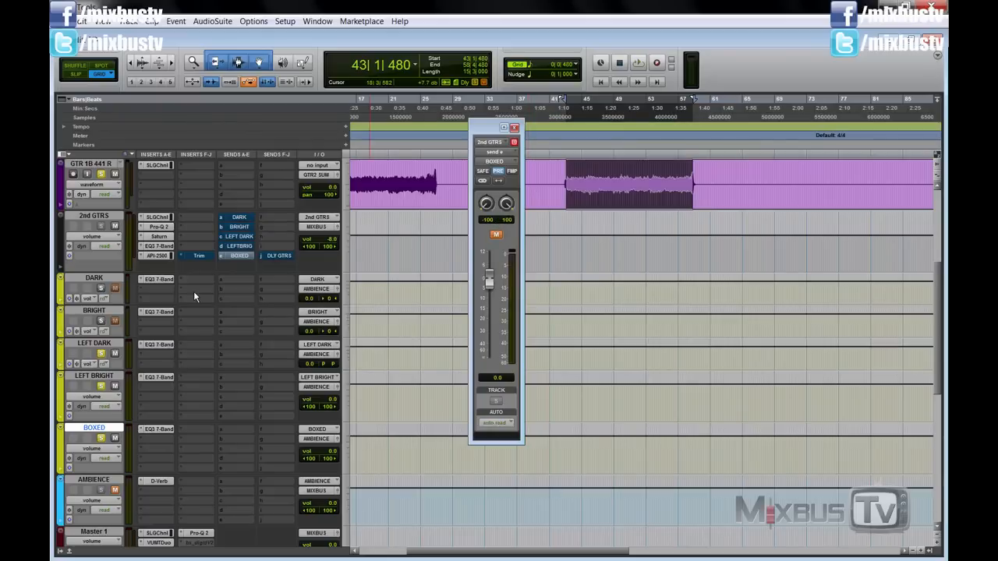
Follow the LEFT DARK, LEFT BRIGHT and BOXED tracks to AMBIENCE and examine its D-Verb settings
left_click(112, 344)
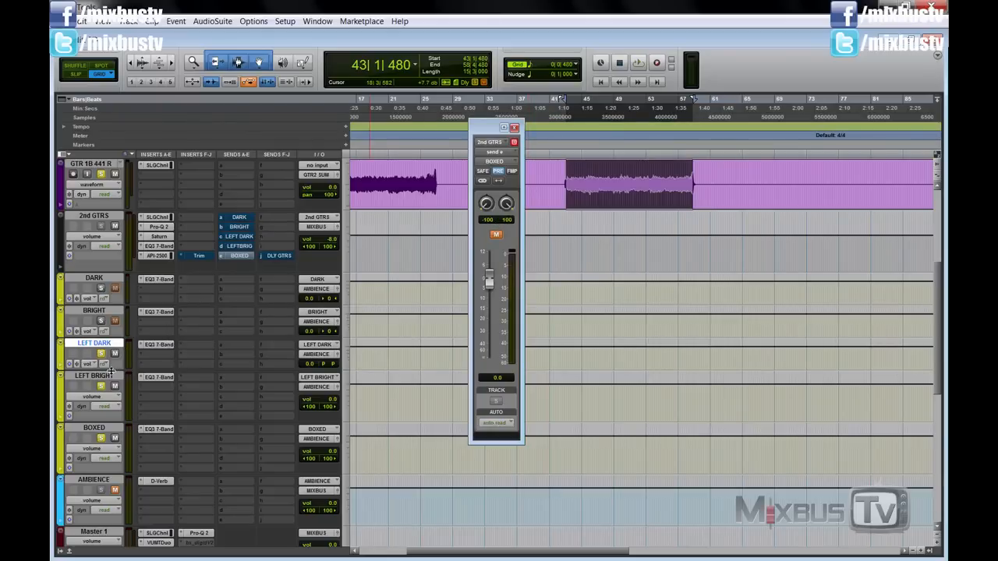
left_click(112, 377)
left_click(119, 429)
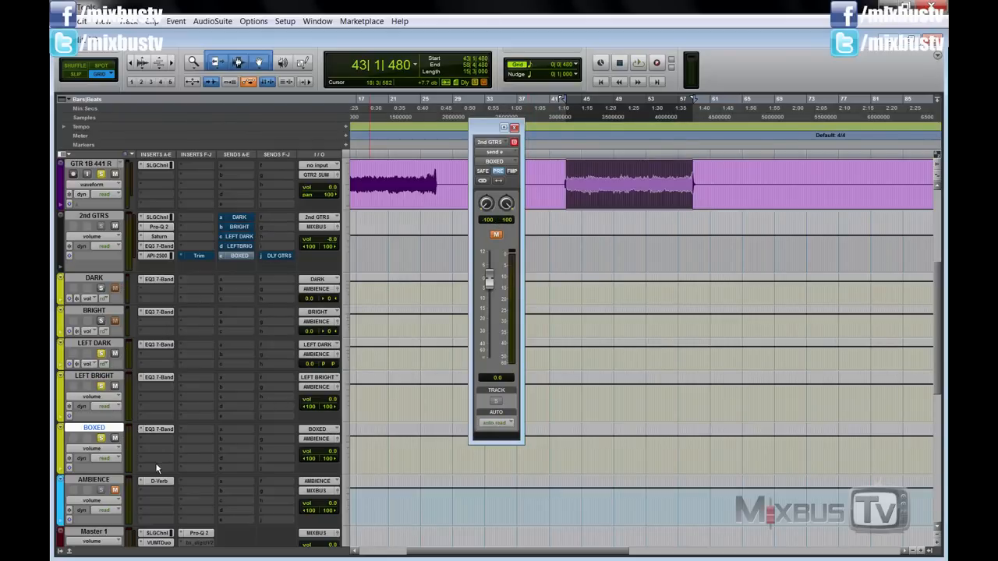
left_click(110, 480)
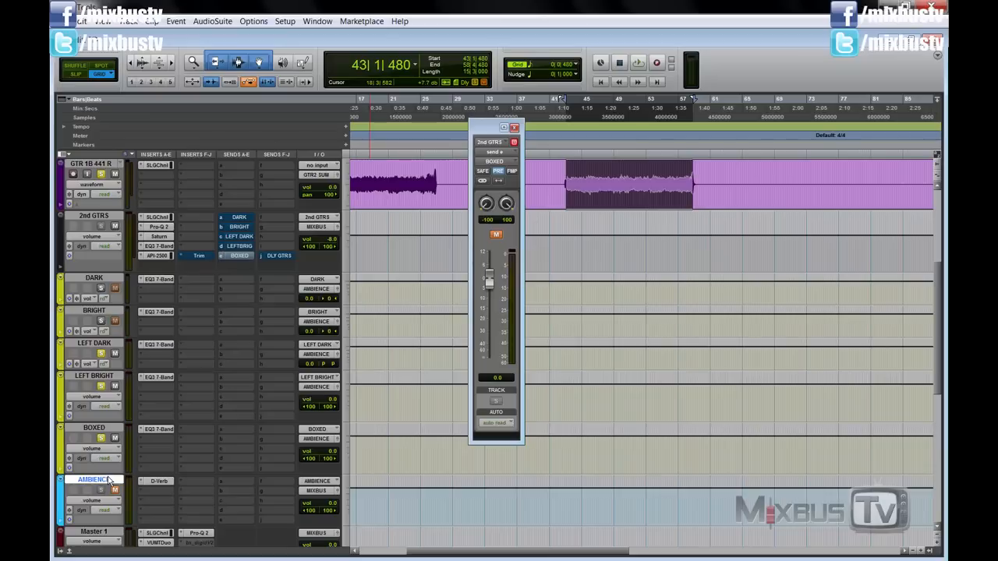
scroll(109, 480, "down", 2)
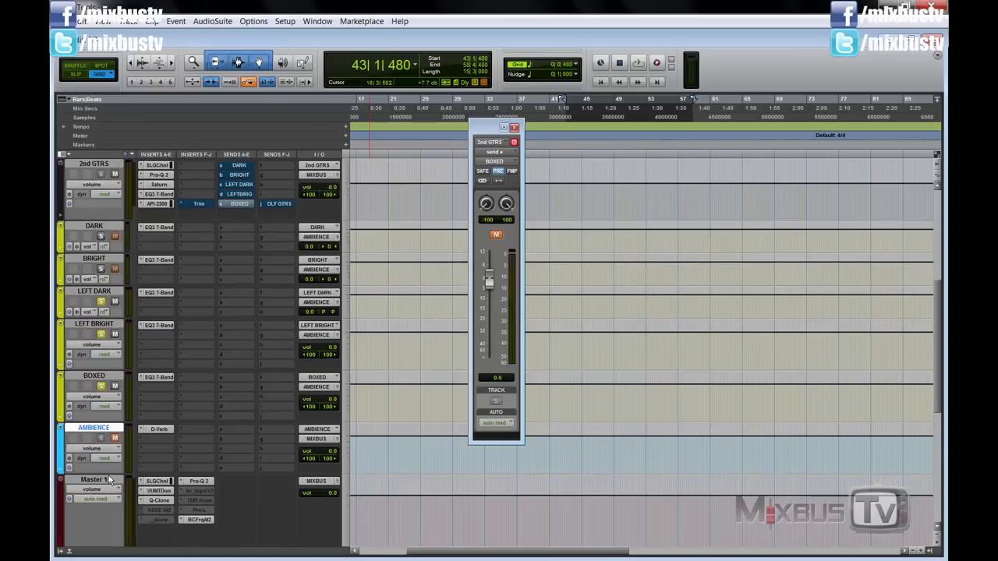
left_click(156, 429)
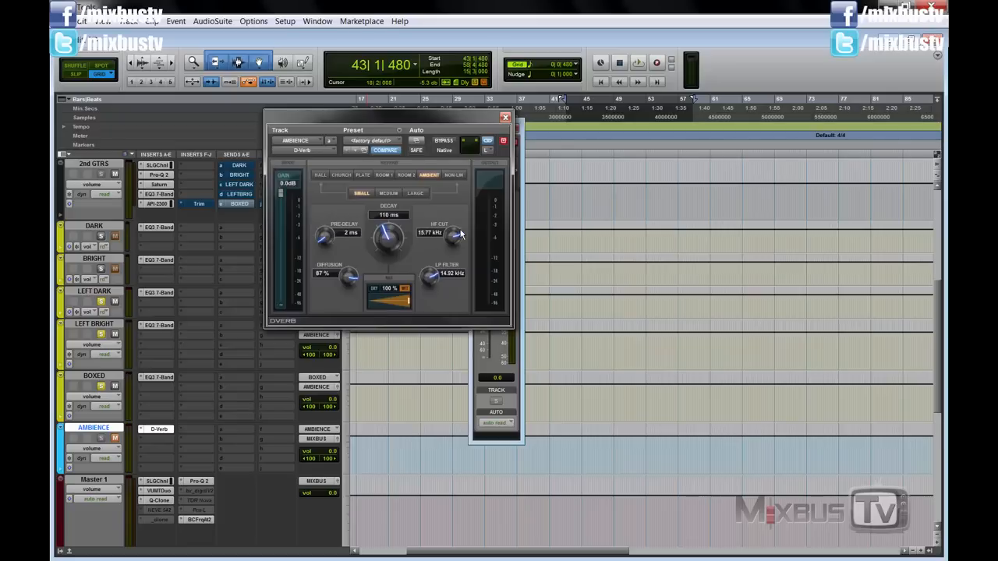
left_click(505, 118)
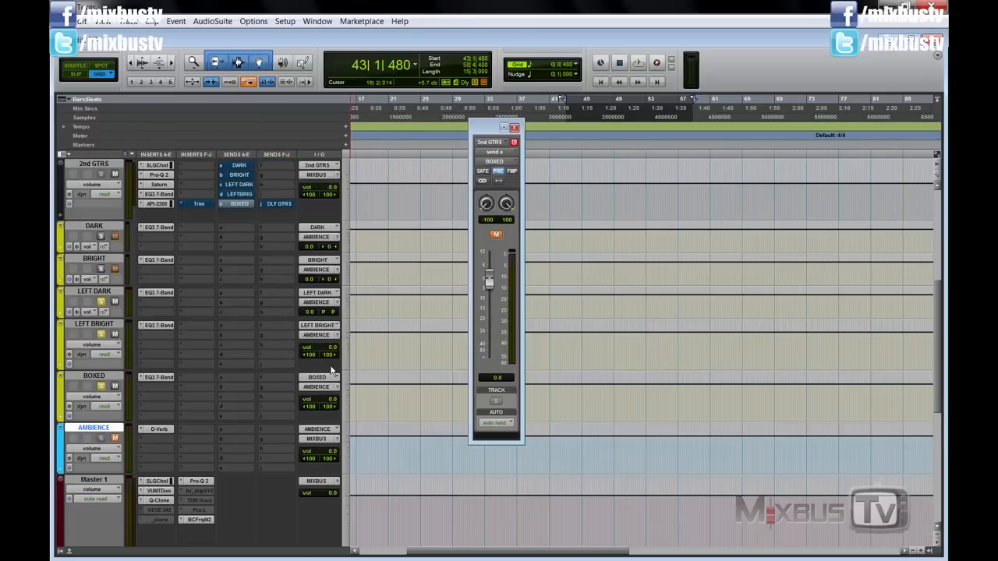
Examine and compare the EQ3 7-Band filters on the DARK and BRIGHT tracks
left_click(98, 258)
left_click(102, 227)
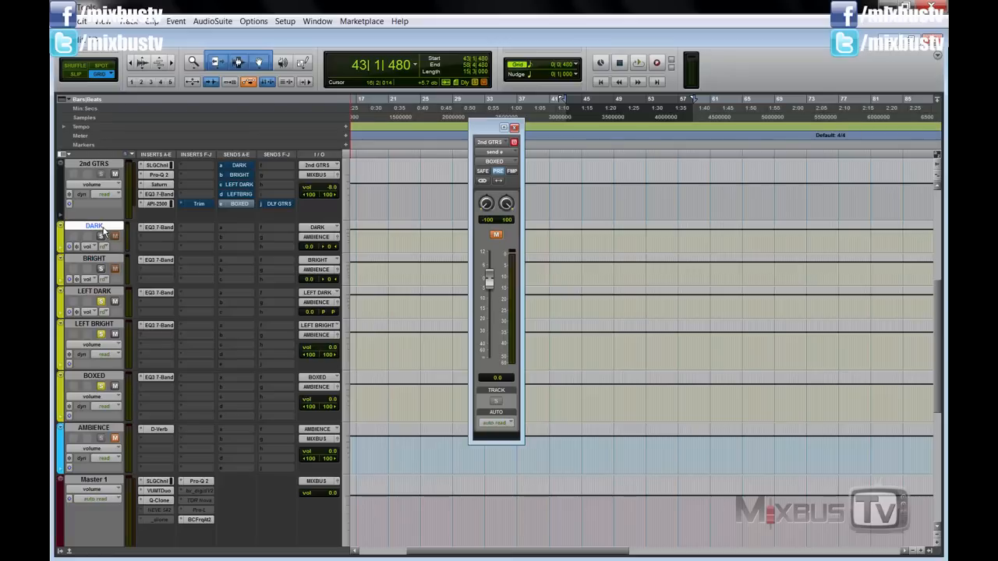
left_click(111, 256)
left_click(120, 226)
left_click(159, 227)
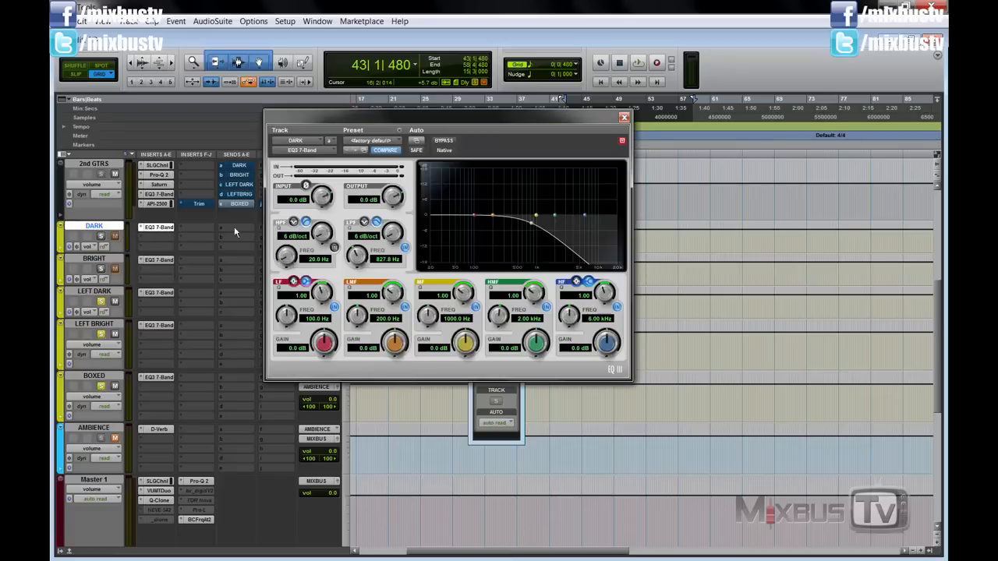
left_click(160, 260)
left_click_drag(374, 14, 566, 280)
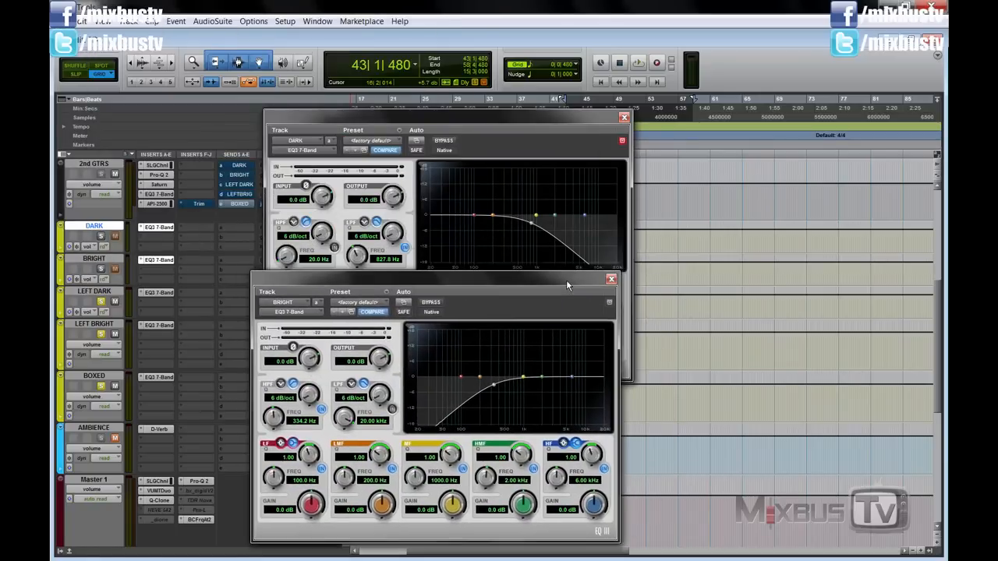
left_click(611, 278)
left_click(624, 117)
Prepare the LEFT DARK send of 2nd GTRS for listening, with LEFT DARK's EQ bypassed and AMBIENCE's D-Verb open
scroll(312, 258, "up", 1)
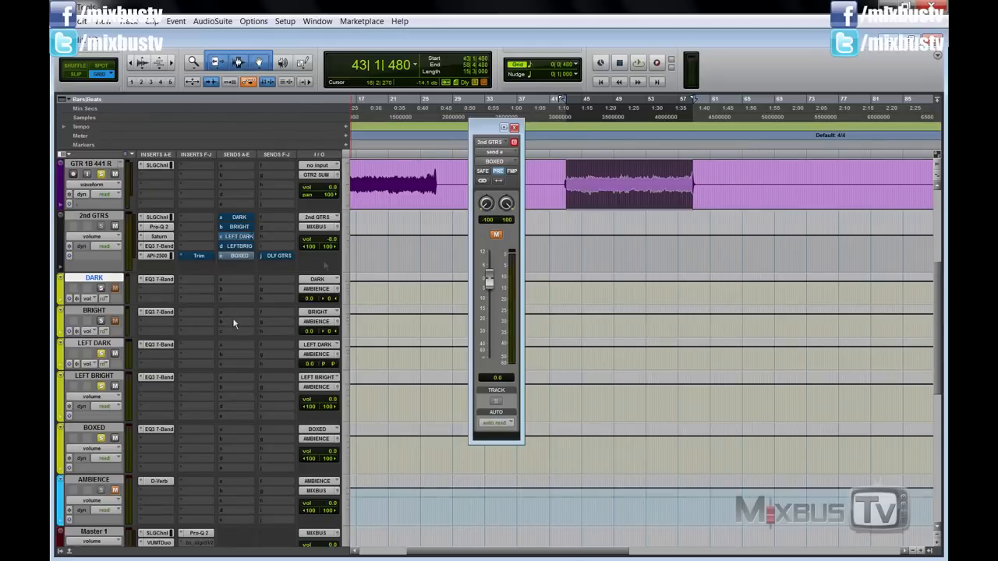
left_click(245, 236)
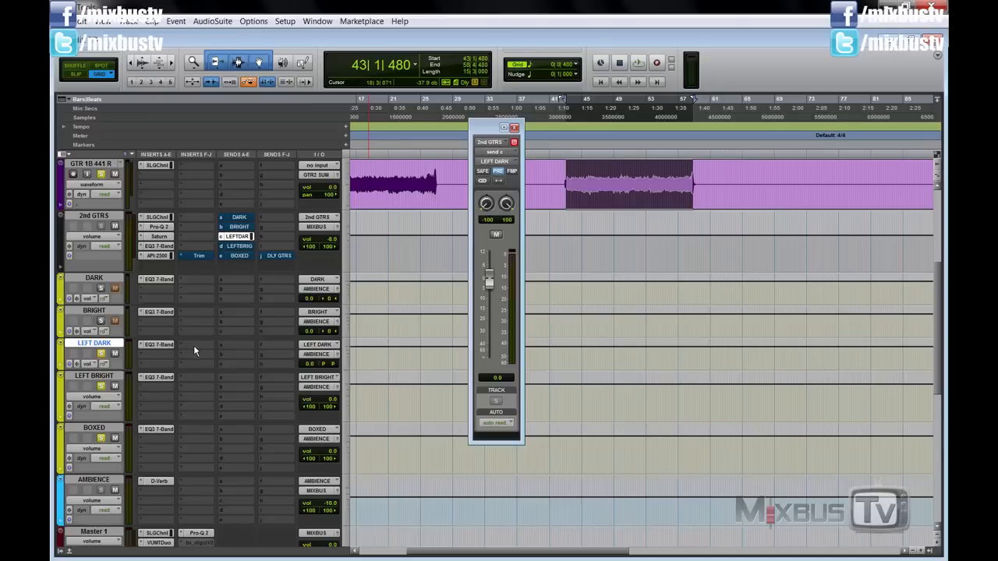
left_click(159, 482)
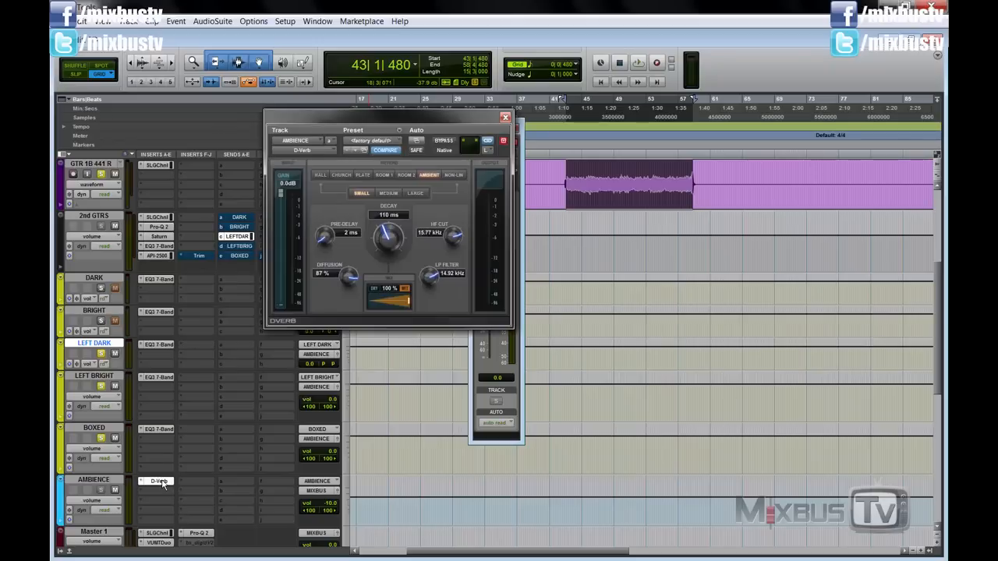
left_click(158, 347)
Play the selection and raise the AMBIENCE track's volume to -8.0
key("space")
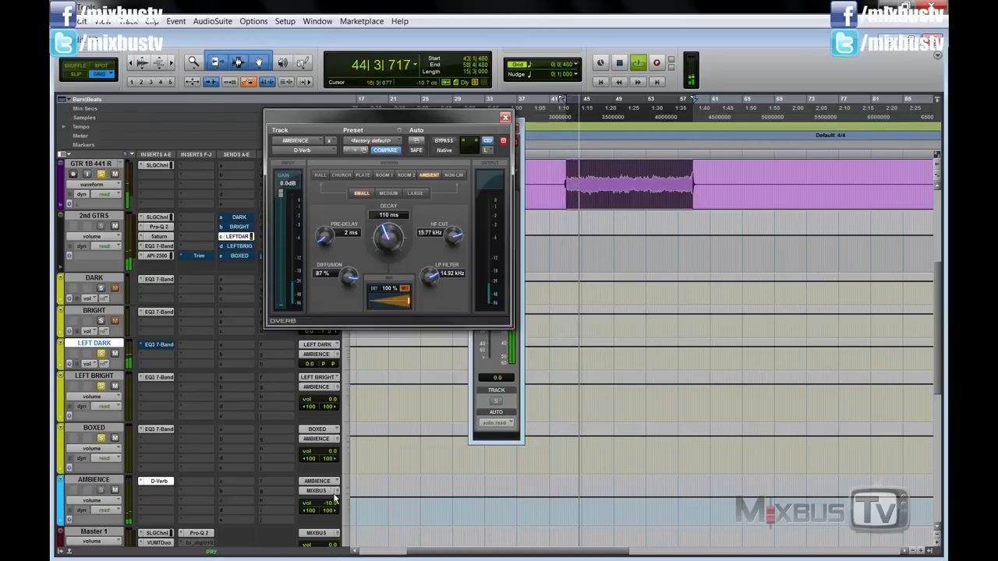
left_click_drag(330, 500, 332, 489)
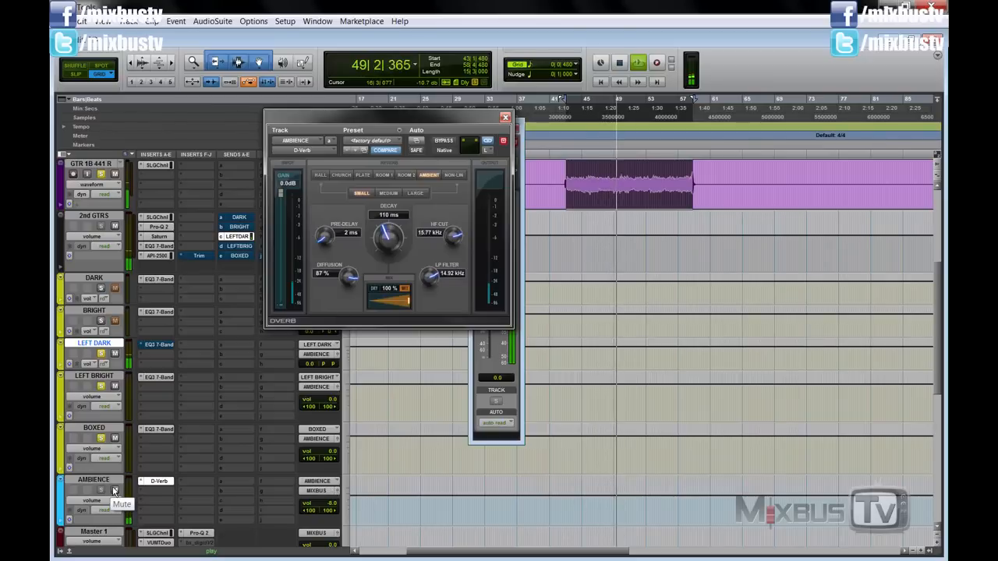
key("space")
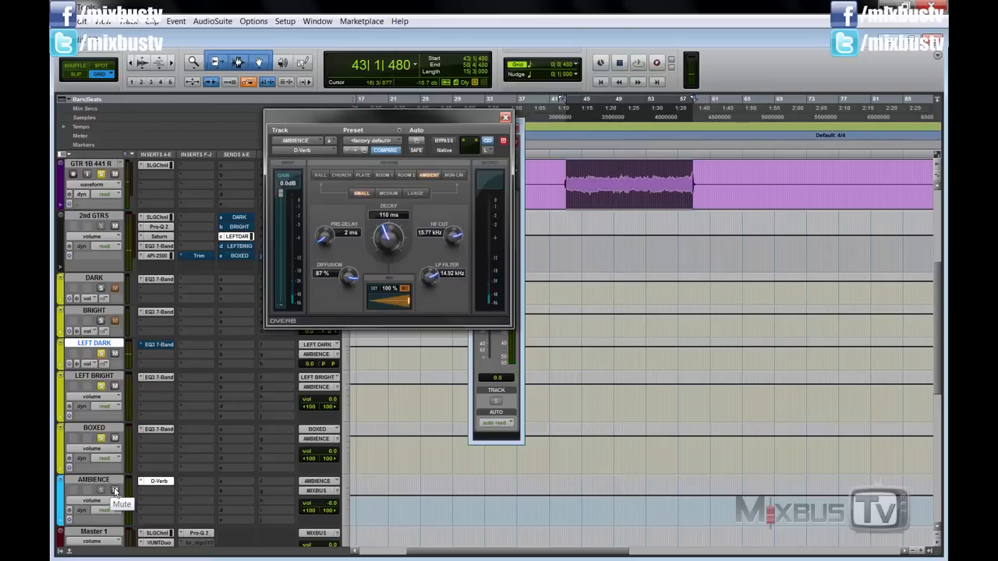
Play the selection with AMBIENCE muted for comparison, and unmute the track
key("space")
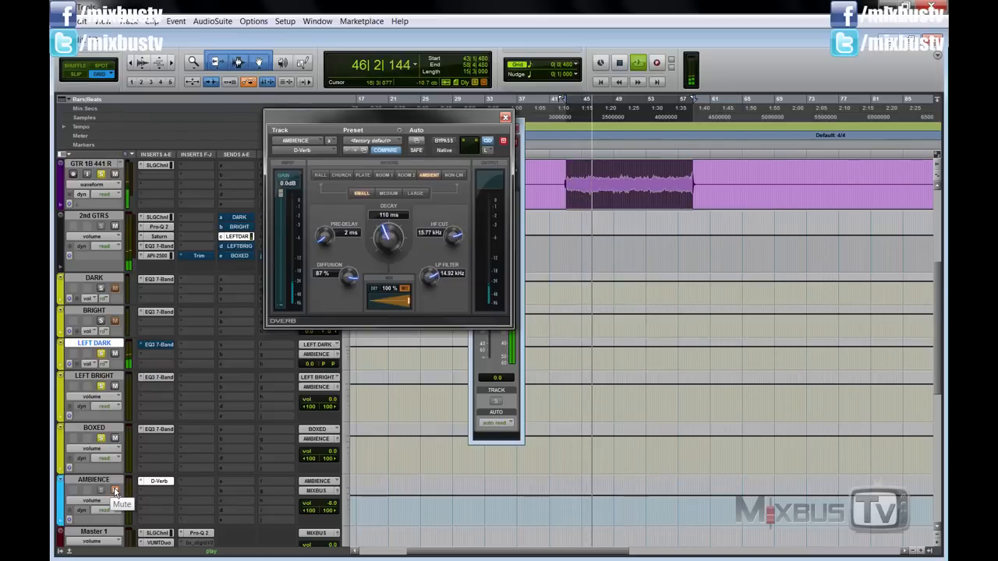
key("space")
left_click(116, 491)
Raise the AMBIENCE track's volume to -6.0 during playback and close the D-Verb window
key("space")
left_click(325, 501)
left_click_drag(325, 501, 327, 485)
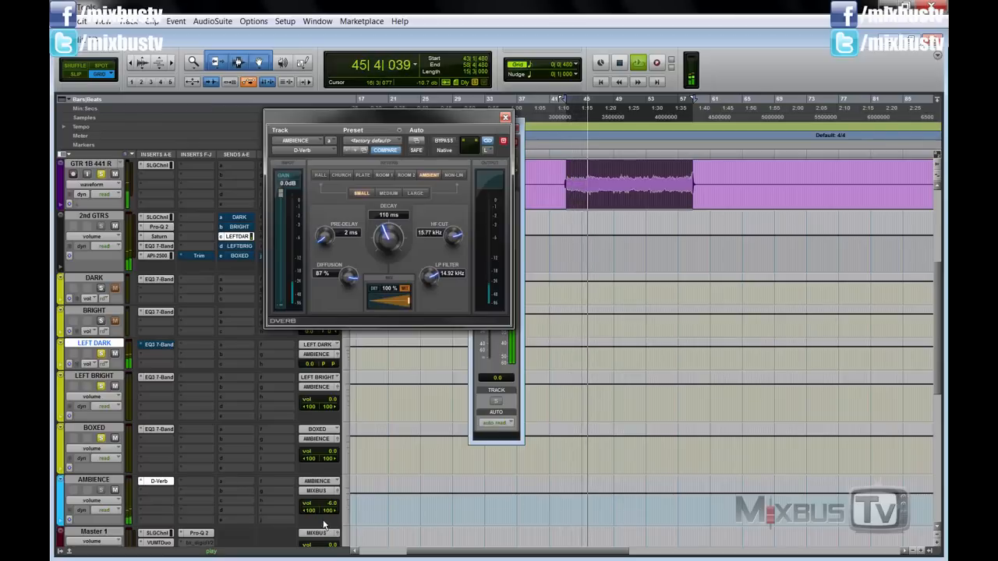
key("space")
left_click(505, 117)
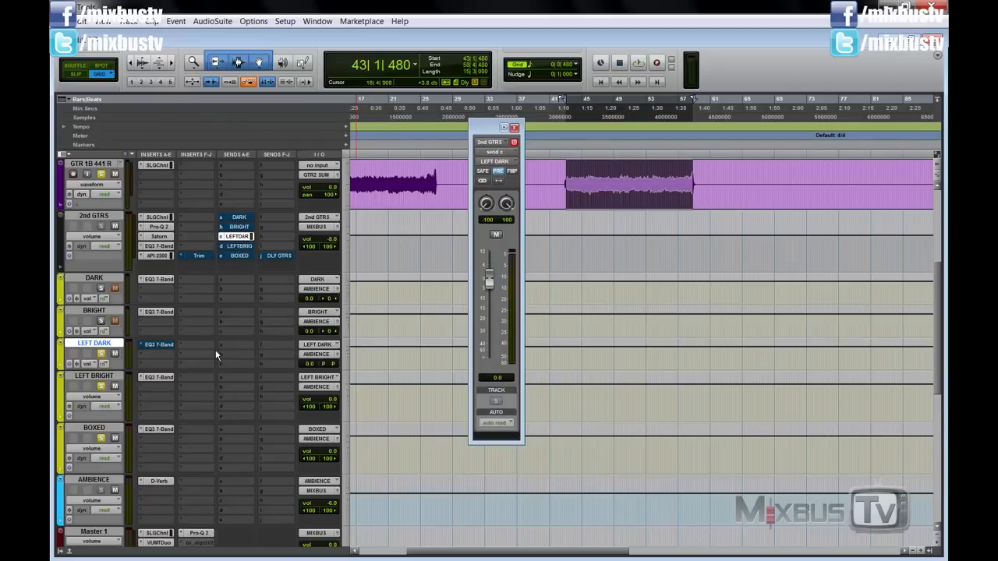
Re-enable the EQ3 7-Band on LEFT DARK and open its settings in a repositioned window
right_click(165, 353)
key("Escape")
left_click(154, 344)
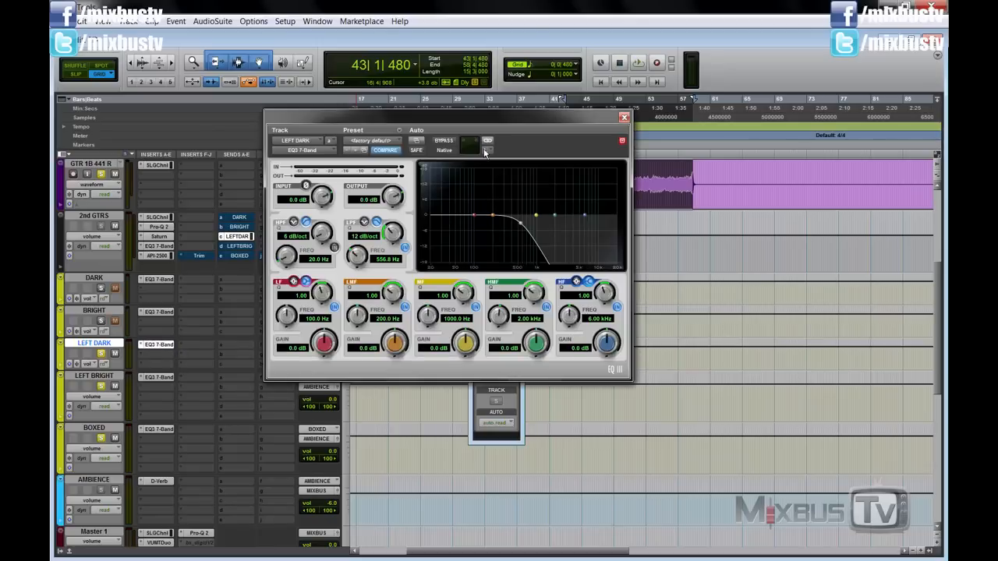
left_click_drag(486, 119, 536, 122)
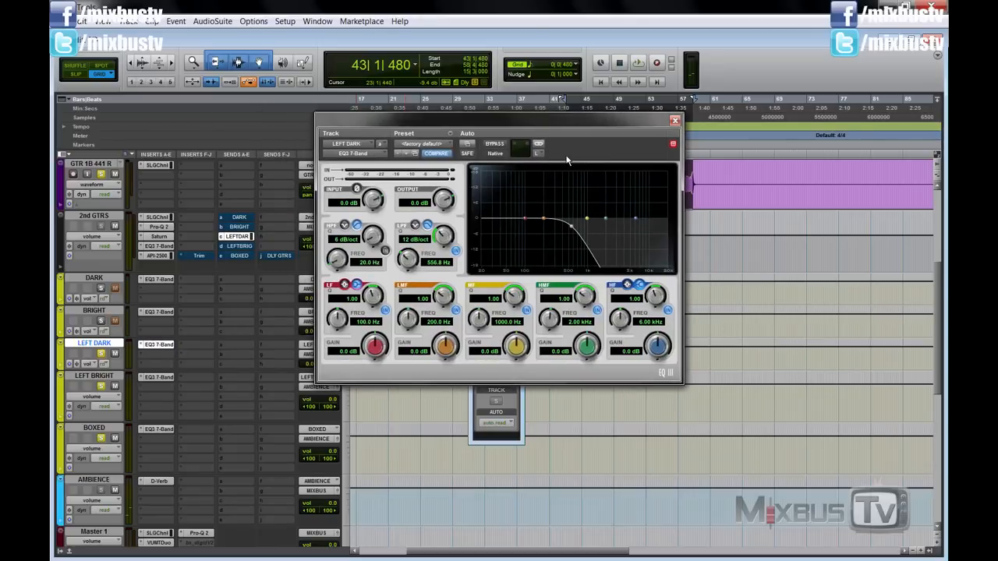
Play the selection through the LEFT DARK send, and replay it with the 2nd GTRS track muted
key("space")
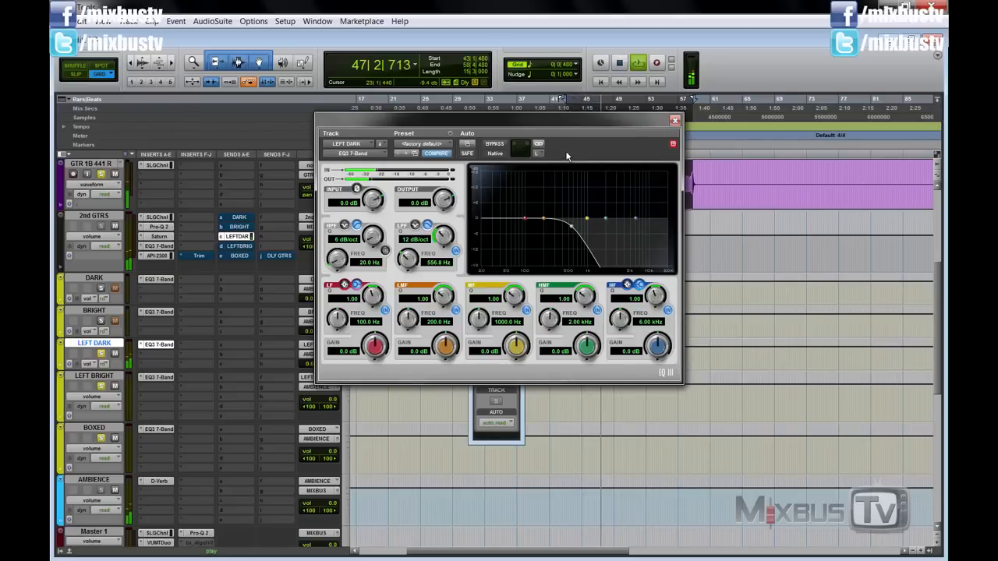
key("space")
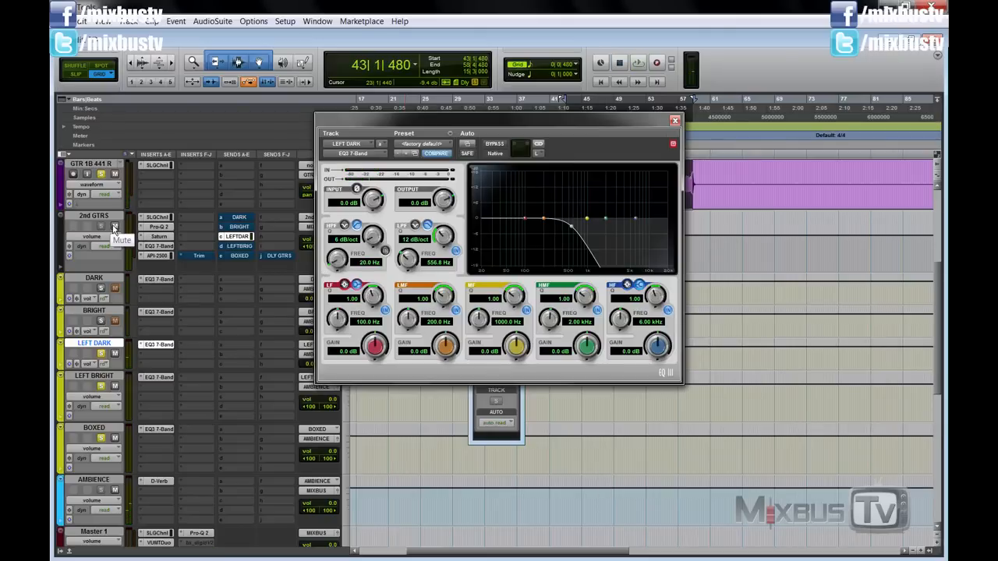
key("space")
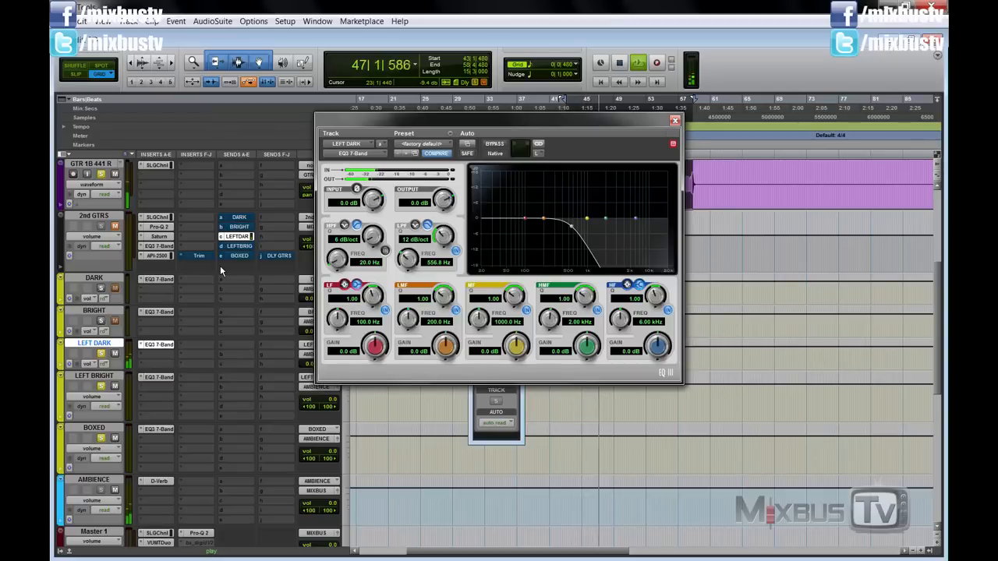
key("space")
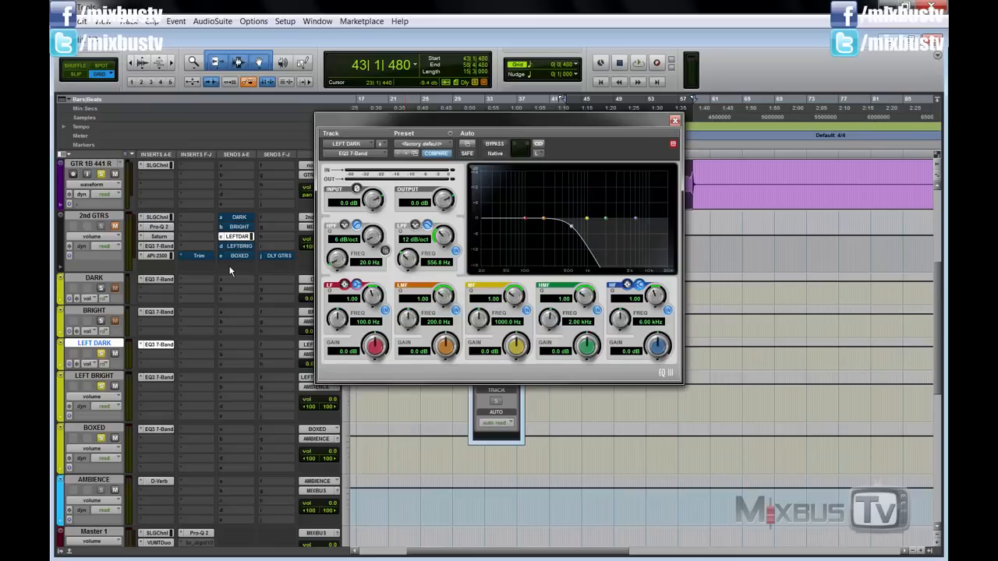
key("space")
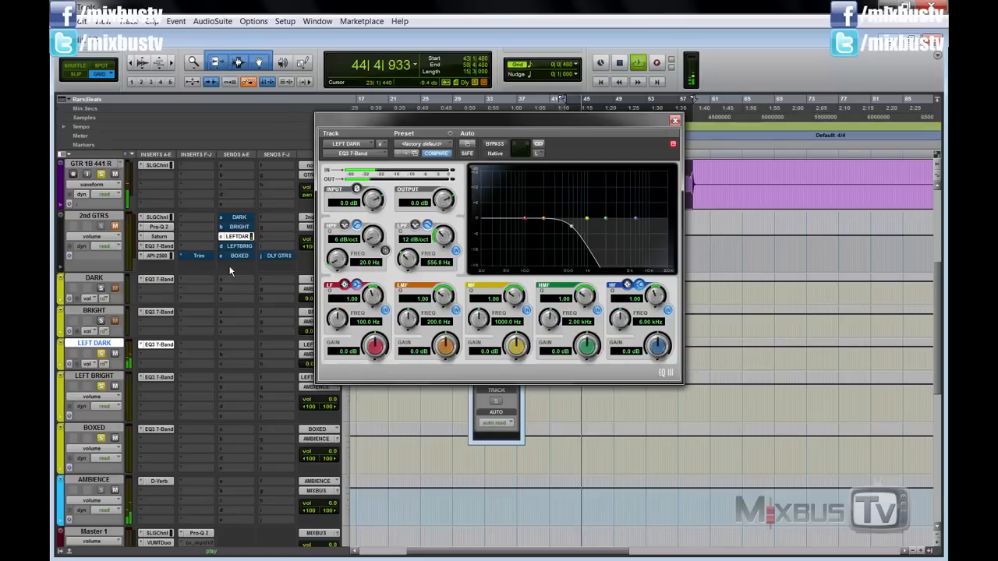
key("space")
Mute the LEFT DARK send, unmute the LEFT BRIGHT send, and audition the selection with LEFT BRIGHT's EQ3 7-Band open
left_click(240, 238, "ctrl")
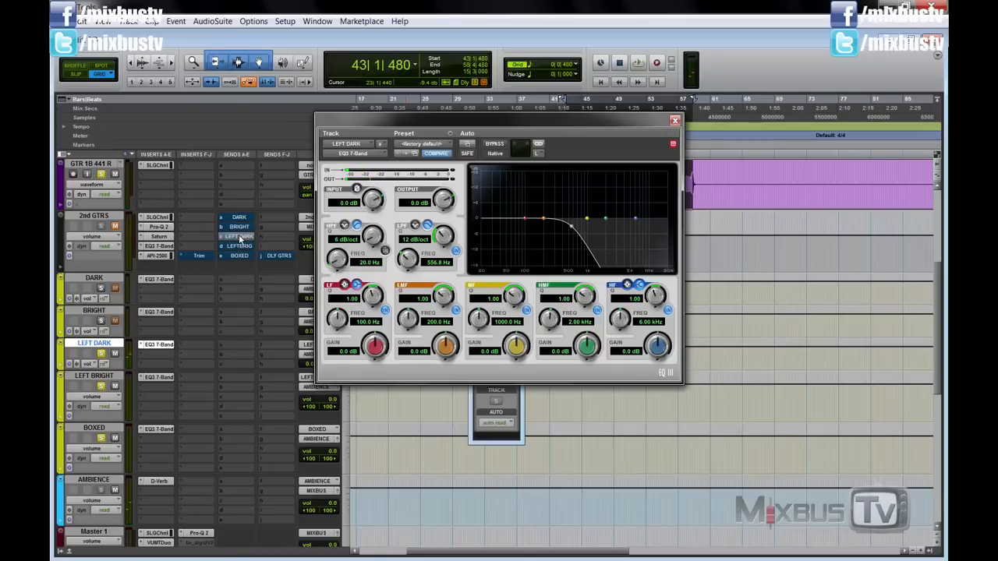
left_click(240, 248, "ctrl")
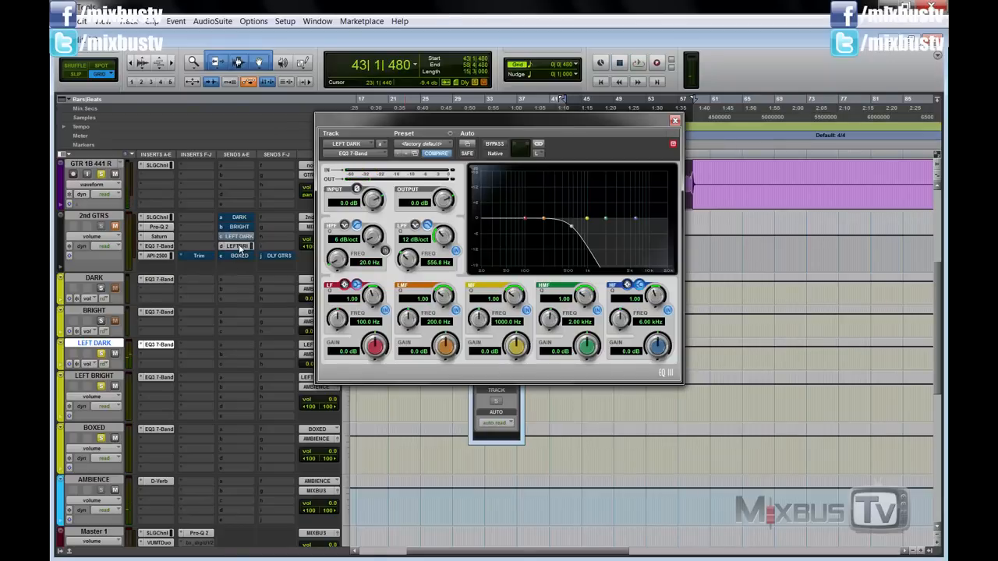
left_click(161, 378)
key("space")
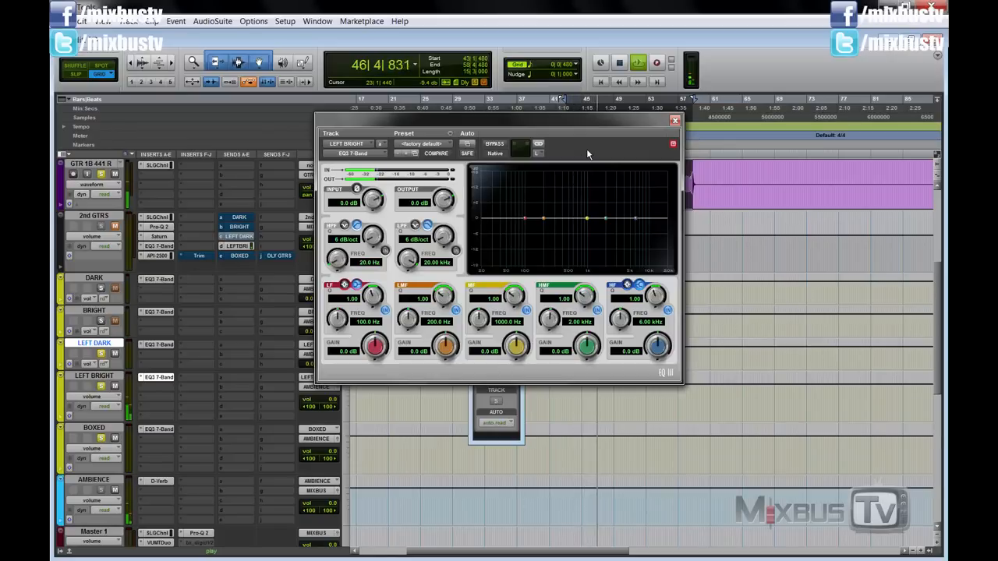
key("space")
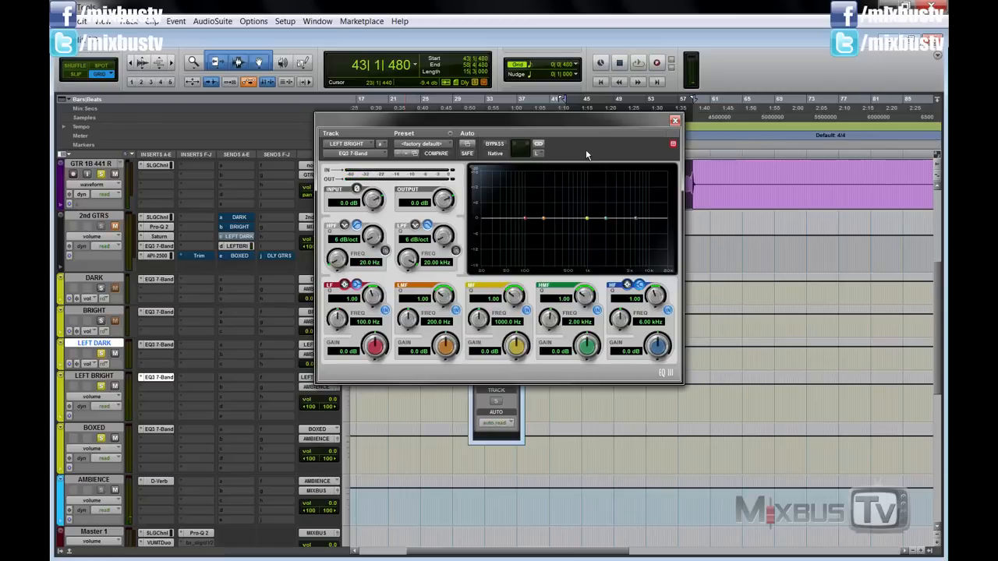
Display the right channel's settings in LEFT BRIGHT's EQ3 7-Band and play the selection
left_click(537, 153)
left_click(560, 171)
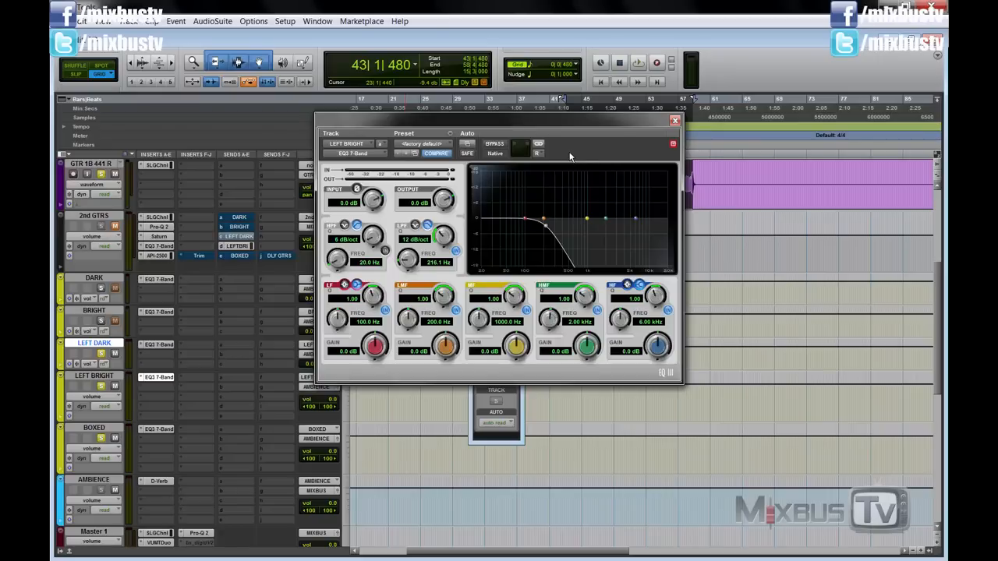
key("space")
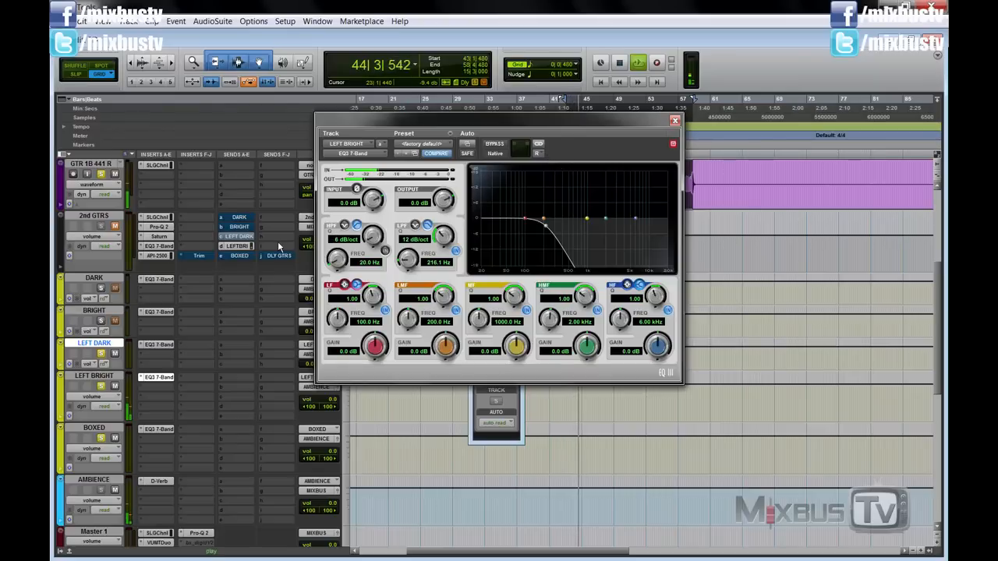
key("space")
Switch the active send from LEFT BRIGHT to BOXED and audition the selection with BOXED's EQ3 7-Band open
left_click(248, 258)
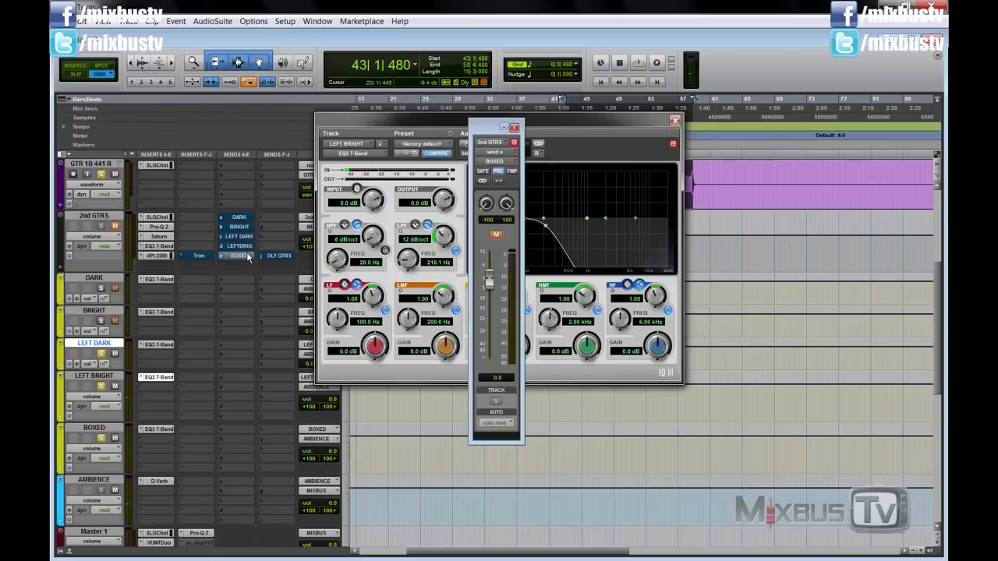
left_click(496, 236)
left_click(159, 430)
key("space")
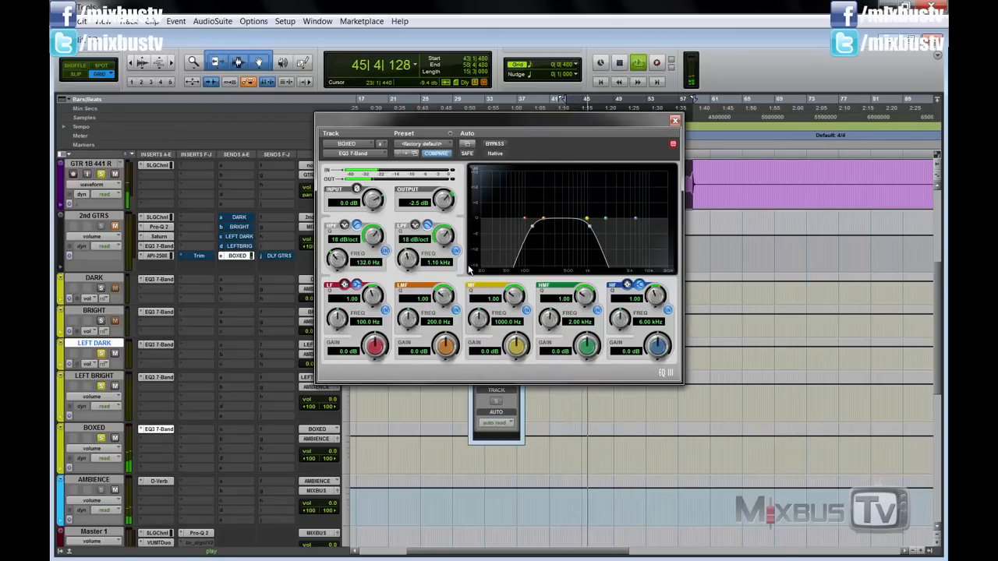
key("space")
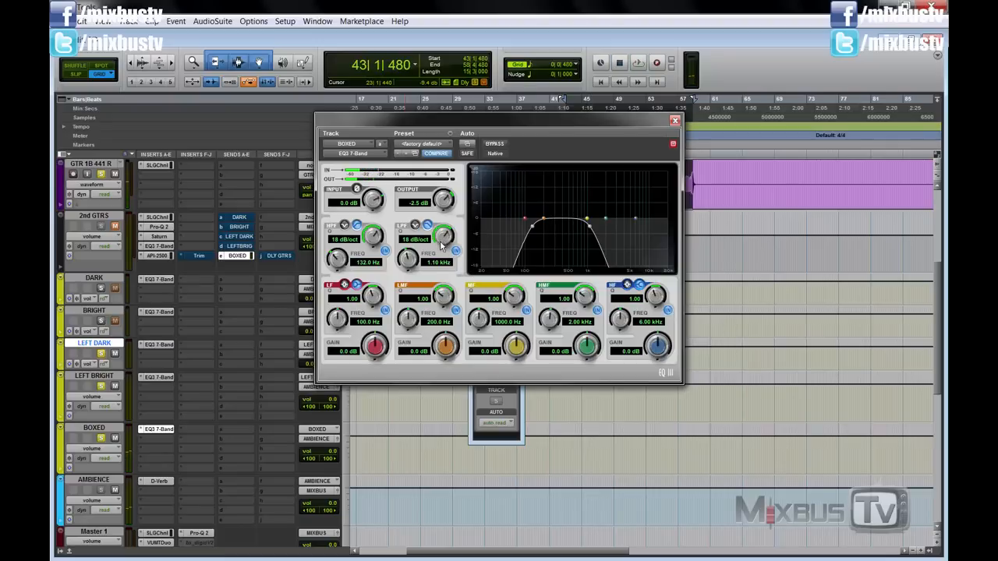
Lower the low-pass frequency in BOXED's EQ to 321.3 Hz, playing the selection between adjustments
left_click_drag(421, 262, 417, 308)
key("space")
key("space")
left_click_drag(411, 266, 407, 282)
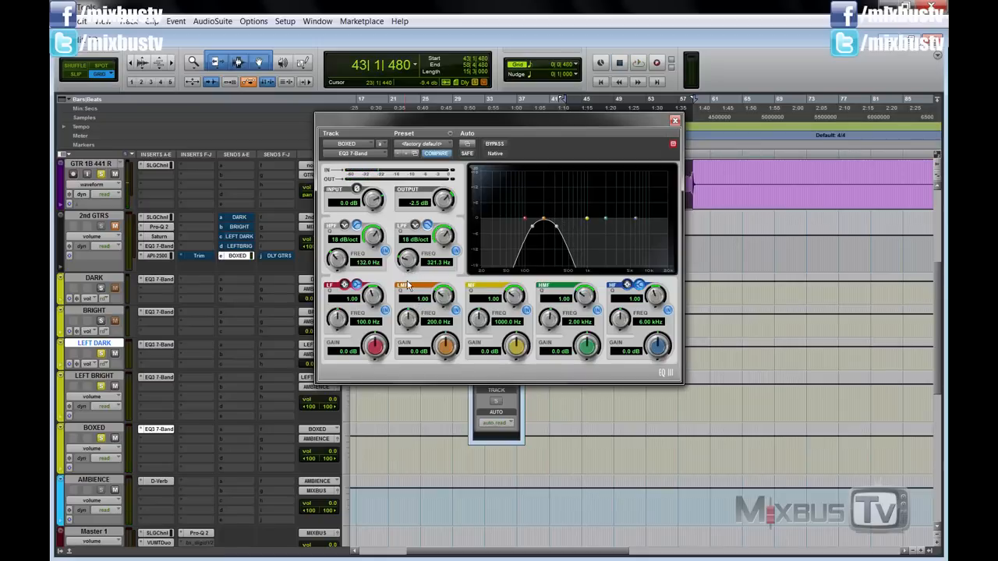
Set BOXED's EQ to a 128.1 Hz high-pass and a 674.6 Hz low-pass frequency during playback
key("space")
left_click_drag(410, 265, 410, 259)
left_click_drag(338, 261, 339, 256)
left_click_drag(408, 263, 412, 248)
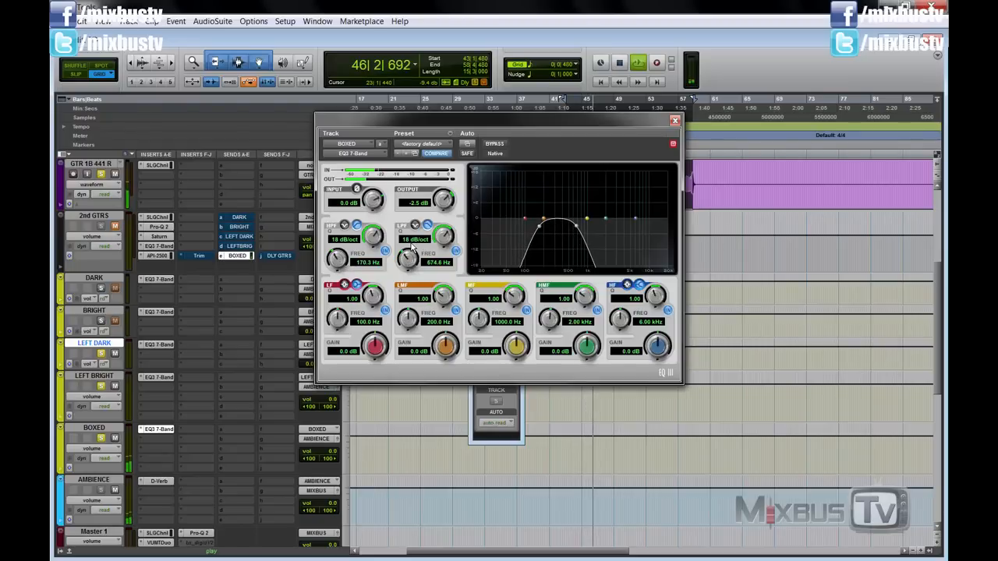
left_click_drag(339, 259, 344, 268)
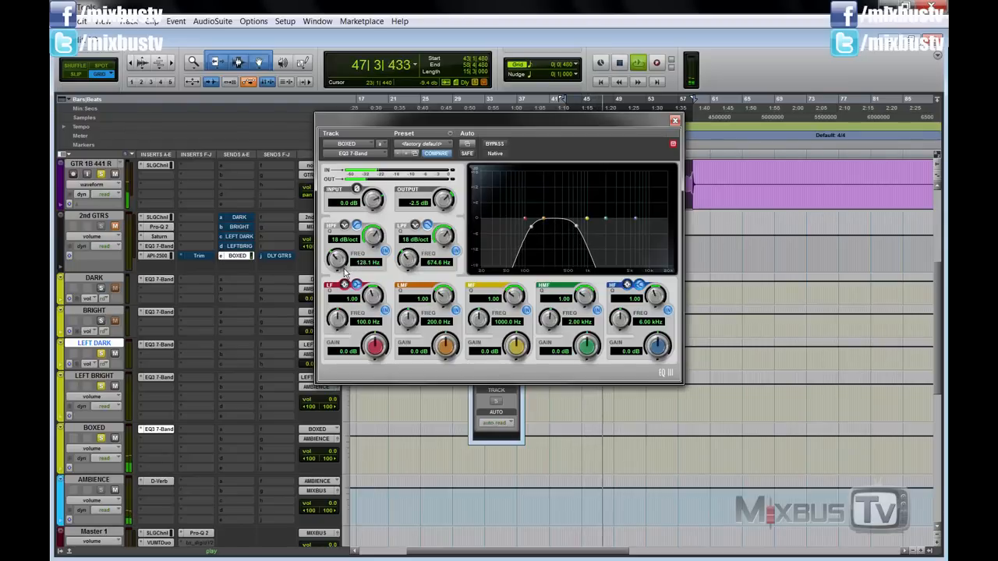
key("space")
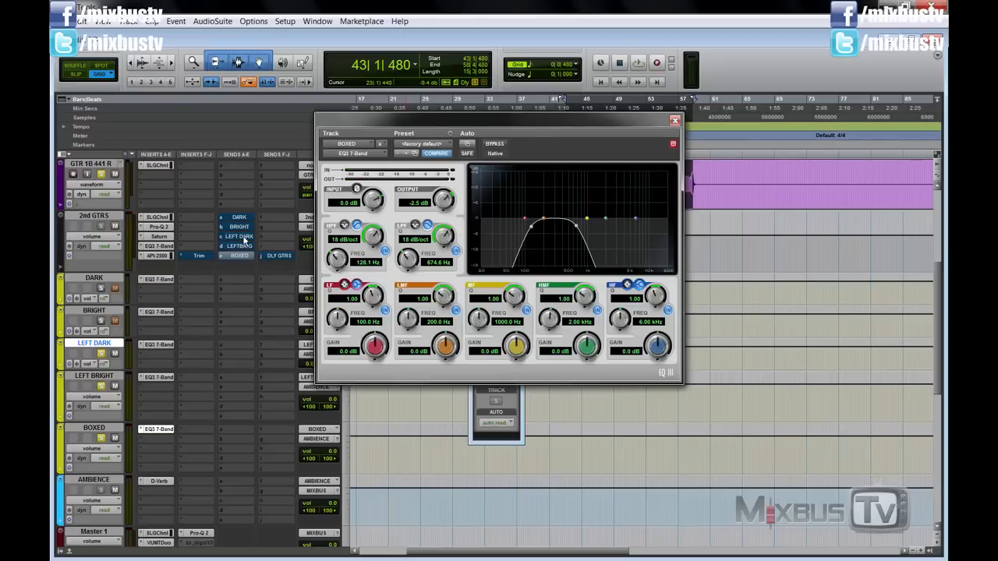
Unmute 2nd GTRS and play the selection with only the LEFT DARK, LEFT BRIGHT and BOXED sends active in turn
key("space")
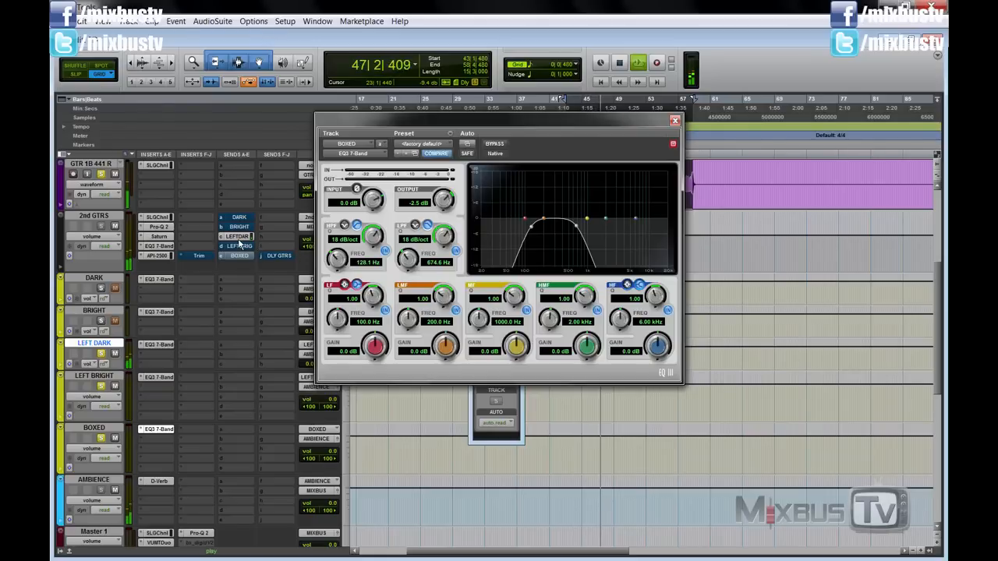
key("space")
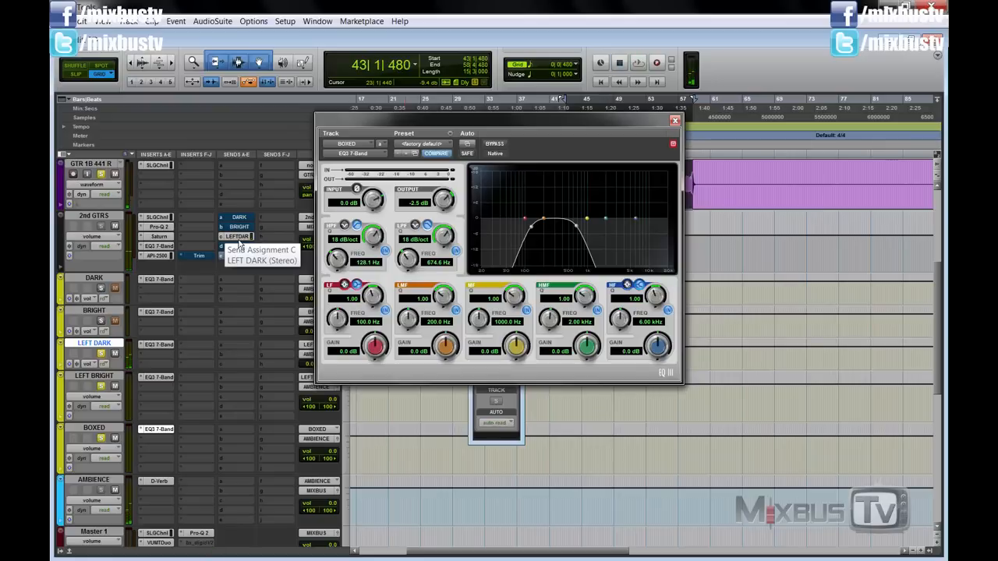
key("space")
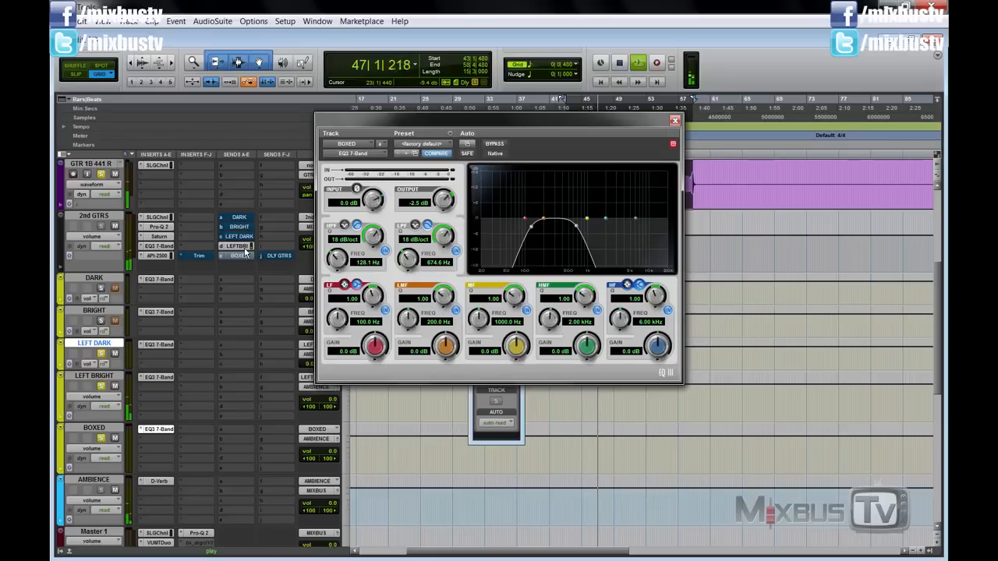
key("space")
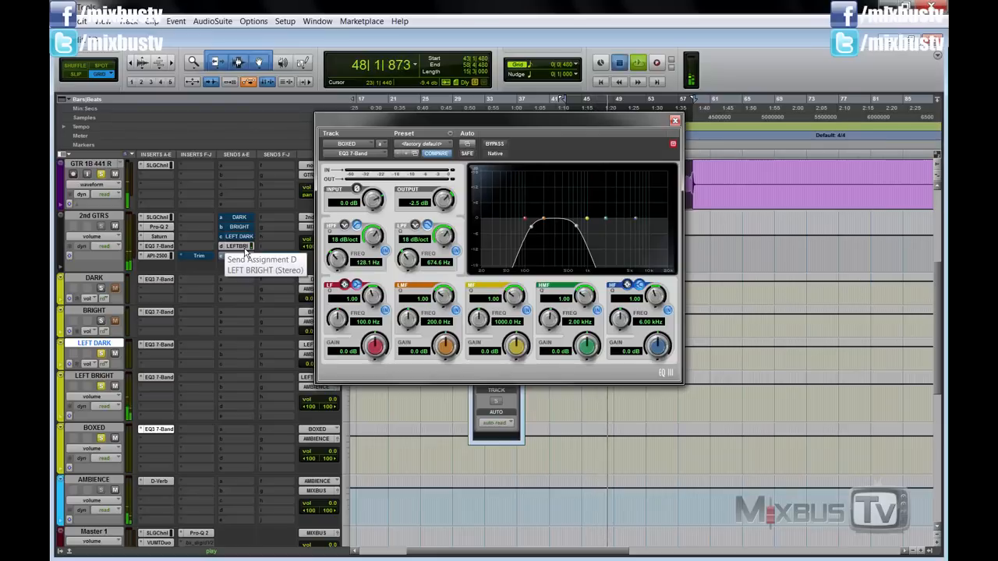
key("space")
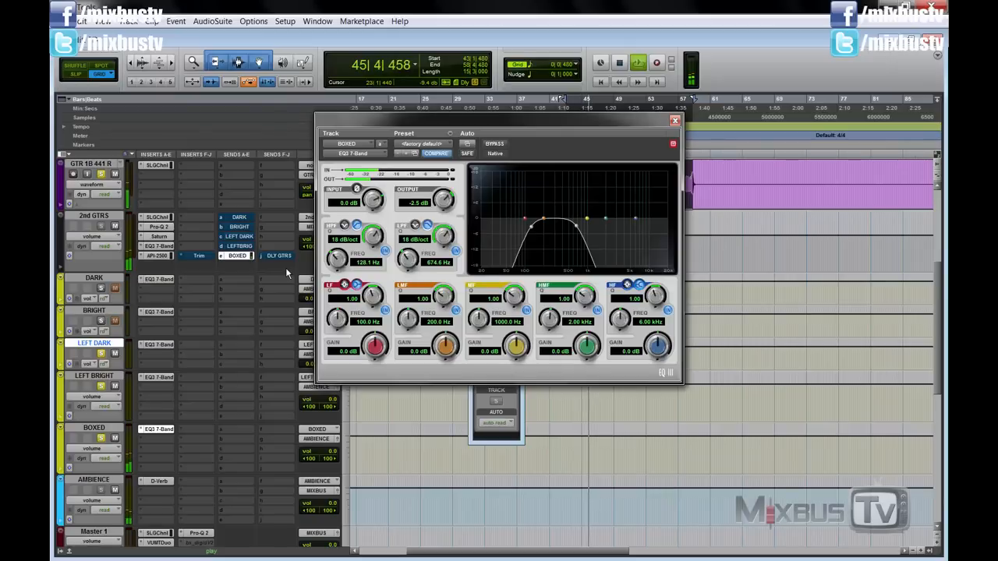
key("space")
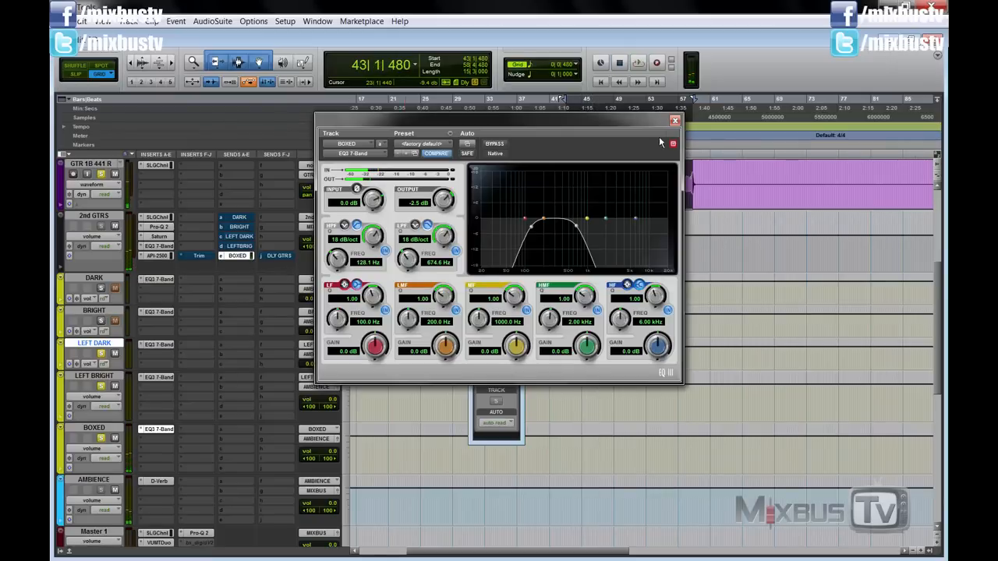
Close the EQ window and lower the 2nd GTRS track's volume to -12.0
left_click(675, 122)
left_click_drag(334, 238, 334, 244)
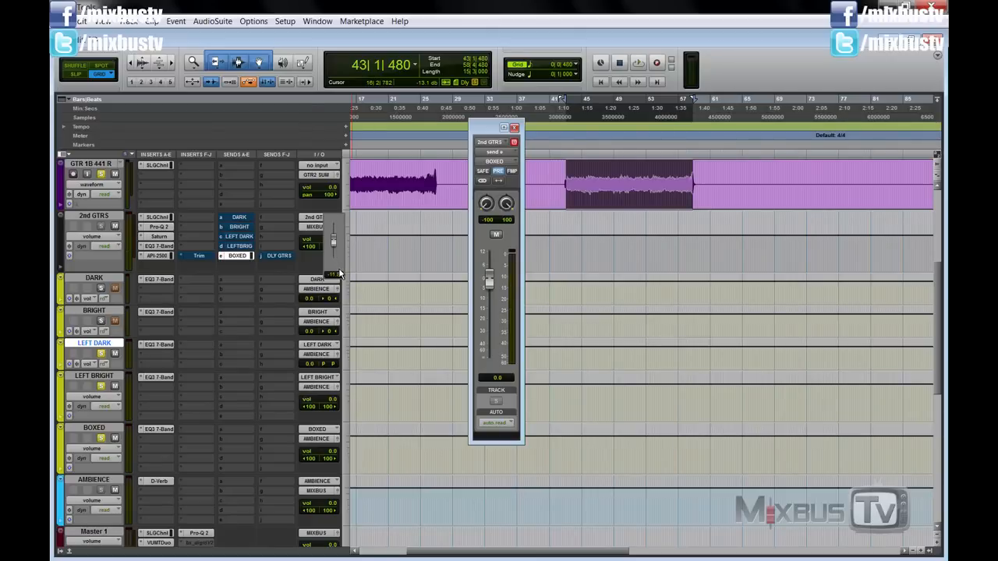
left_click_drag(340, 274, 340, 273)
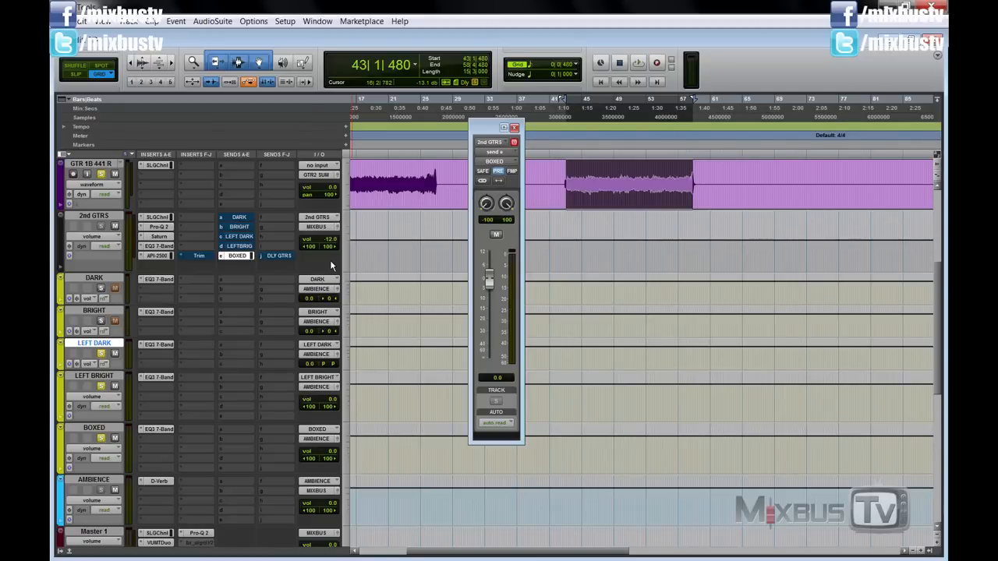
Play the selection while switching from the BOXED send to alternating LEFT BRIGHT and LEFT DARK, leaving only LEFT BRIGHT active
key("space")
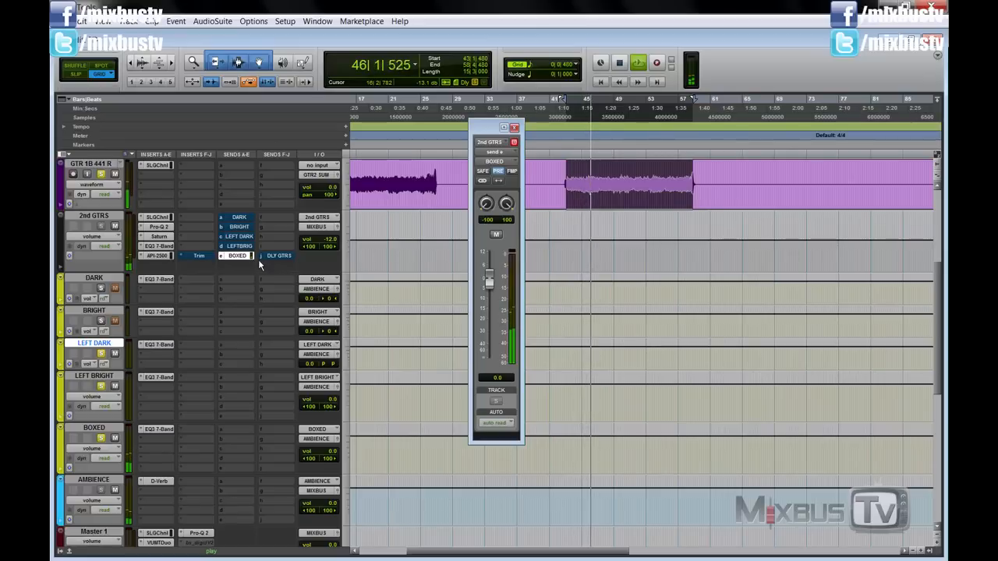
left_click(238, 246)
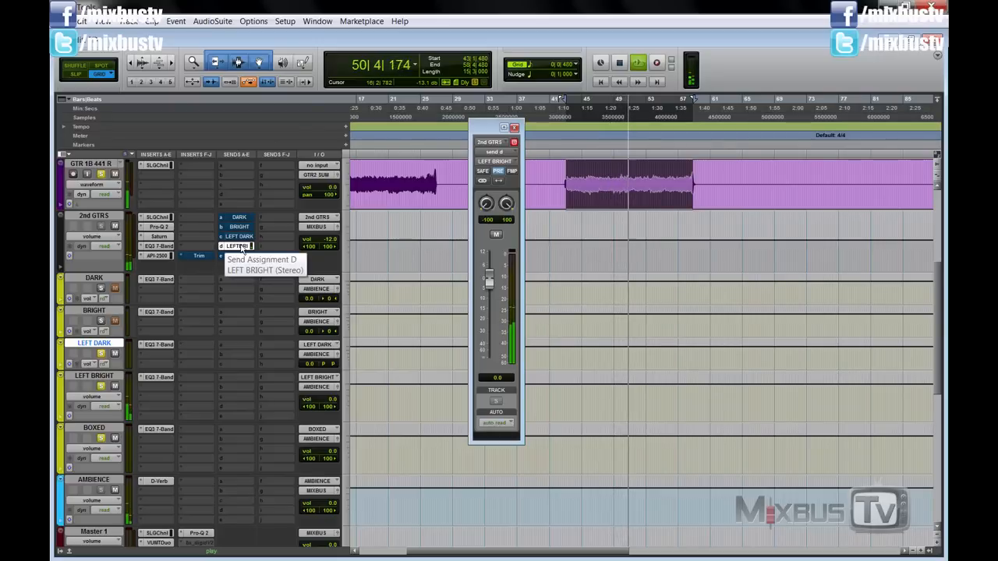
left_click(241, 237, "ctrl+super")
left_click(240, 245, "ctrl+super")
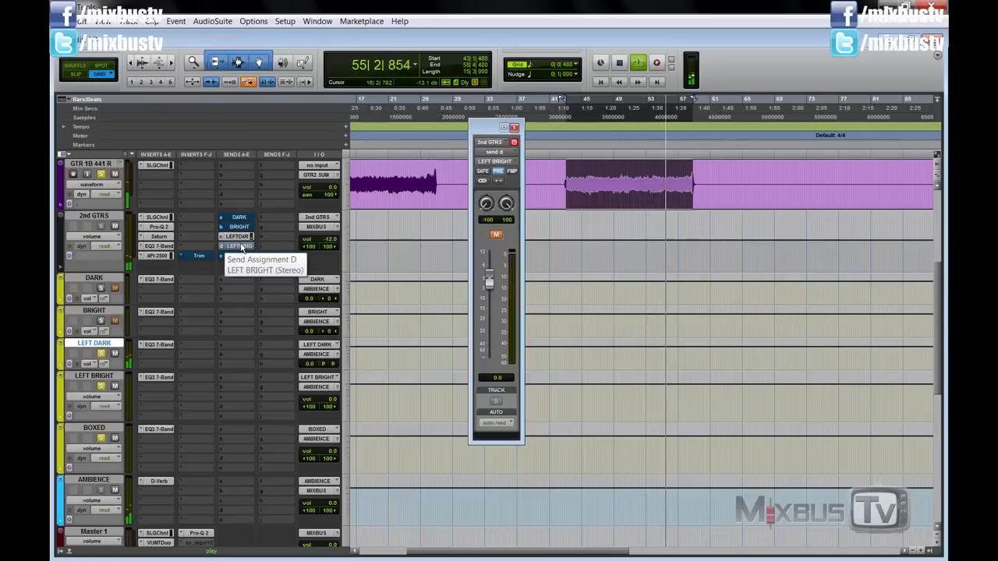
left_click(240, 238, "ctrl")
left_click(242, 247, "ctrl")
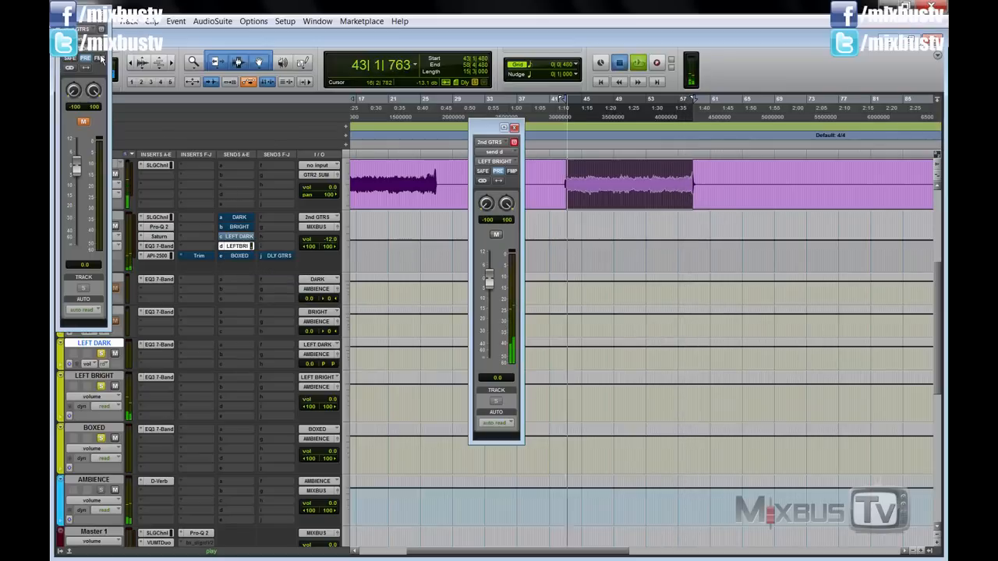
key("space")
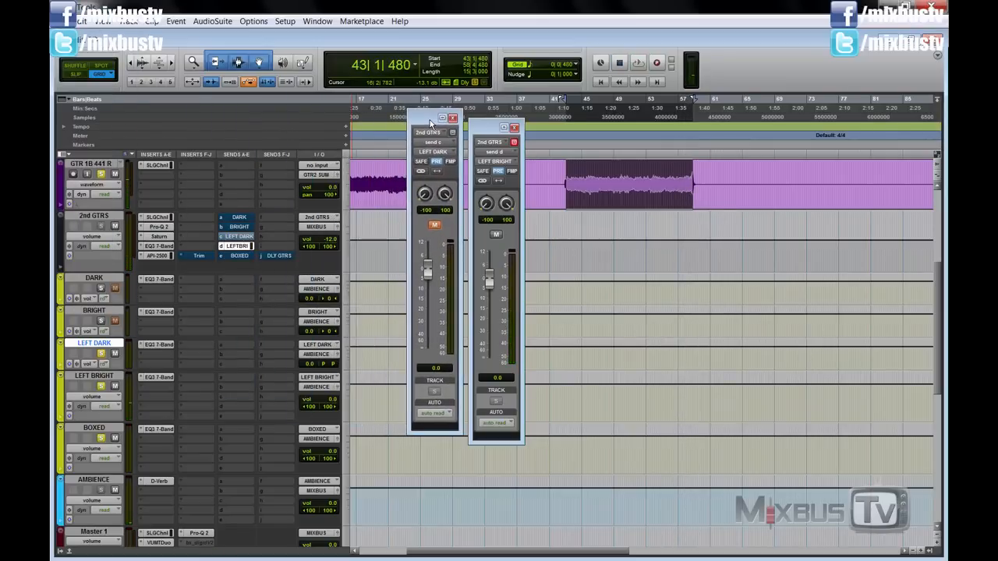
Open the BOXED send window beside the LEFT DARK and LEFT BRIGHT ones, and select the LEFT BRIGHT track
left_click(246, 258)
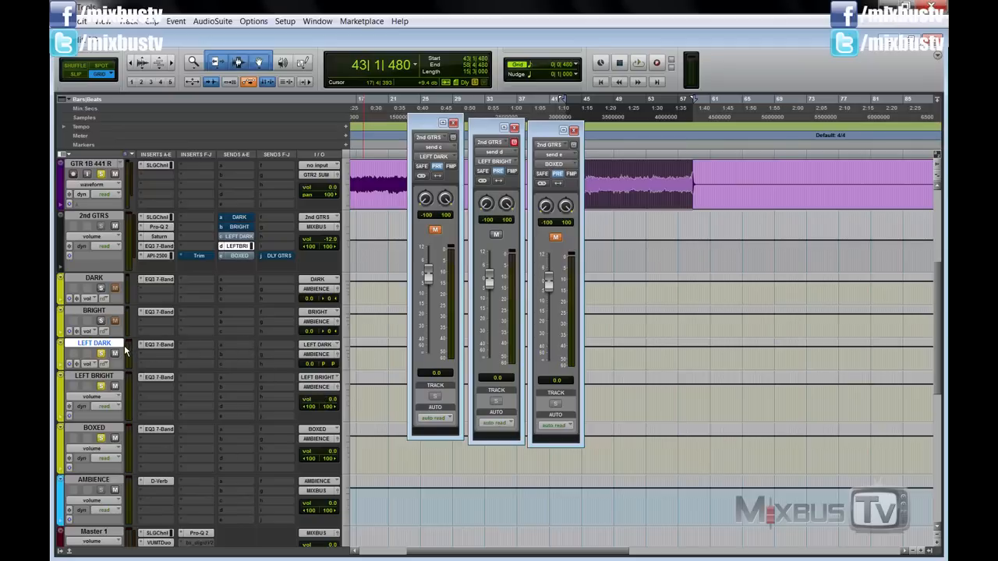
left_click(110, 379)
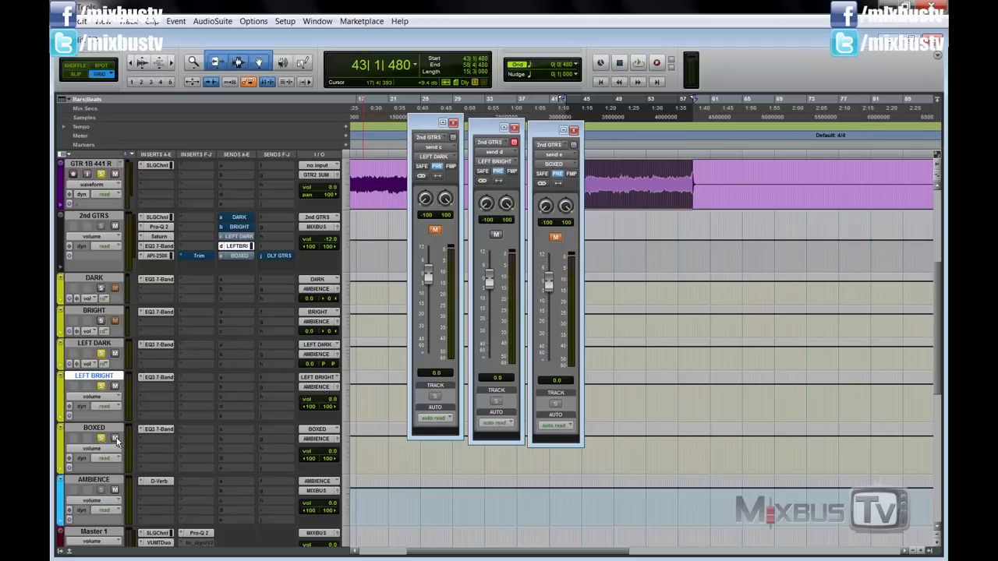
left_click(117, 430)
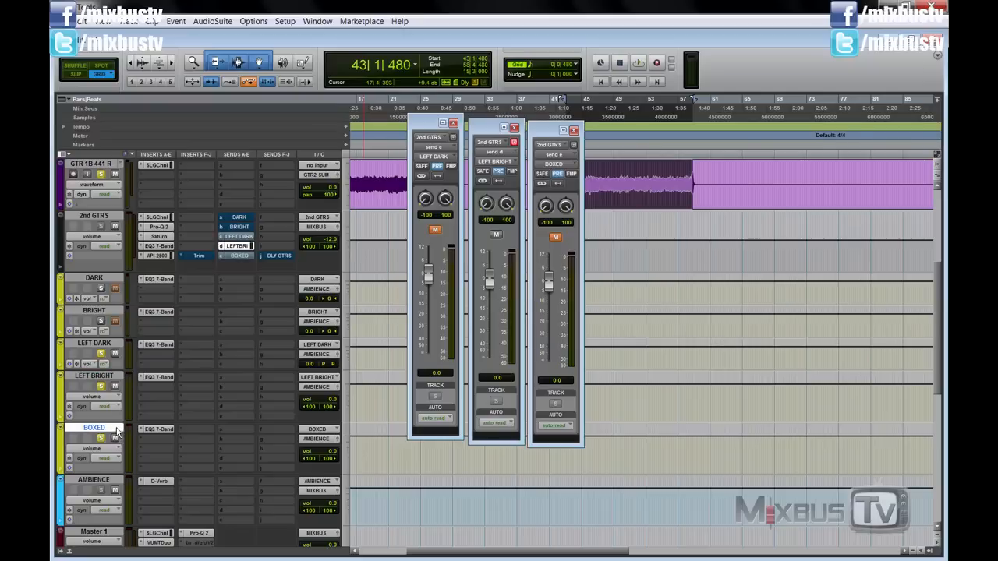
left_click(114, 350)
left_click(114, 382)
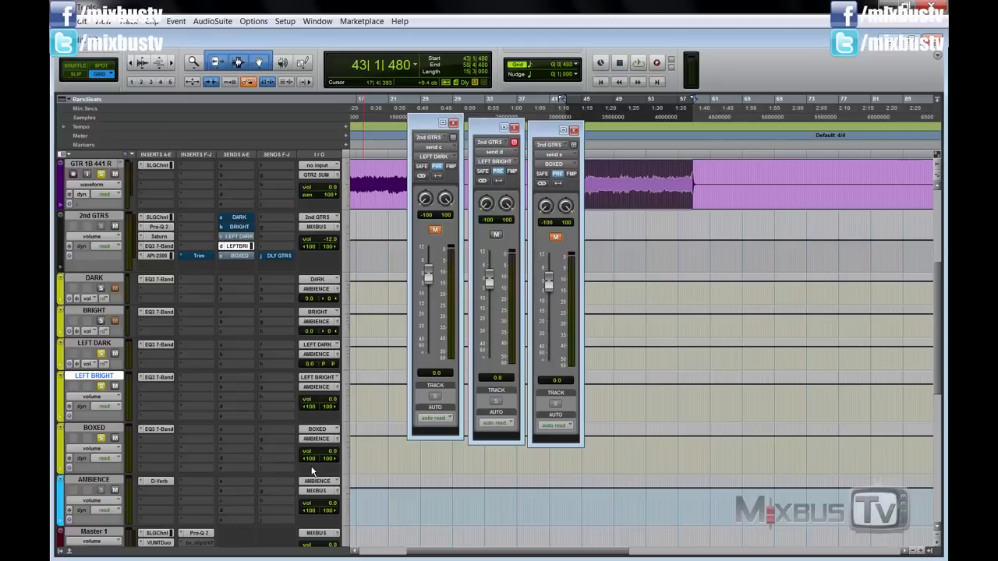
Inspect the D-Verb settings on the AMBIENCE track and the low-pass EQ on the LEFT DARK track, closing the plug-in window when done
left_click(159, 481)
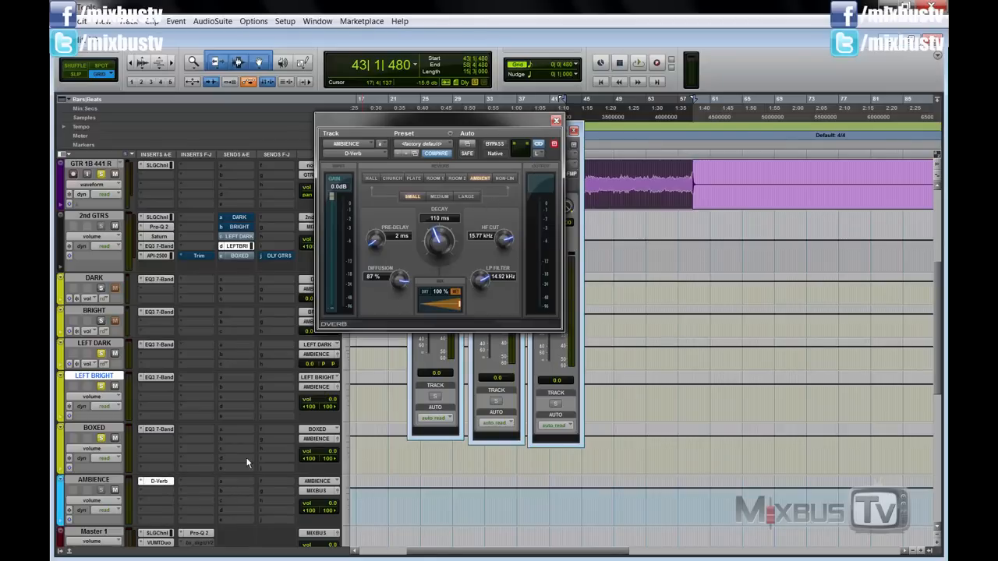
left_click(538, 144)
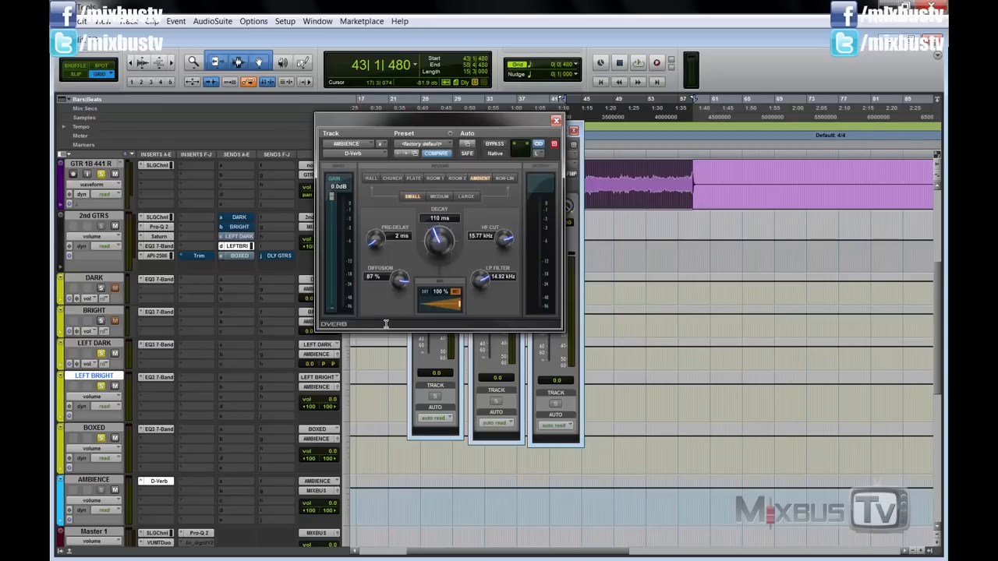
left_click(556, 121)
left_click(160, 345)
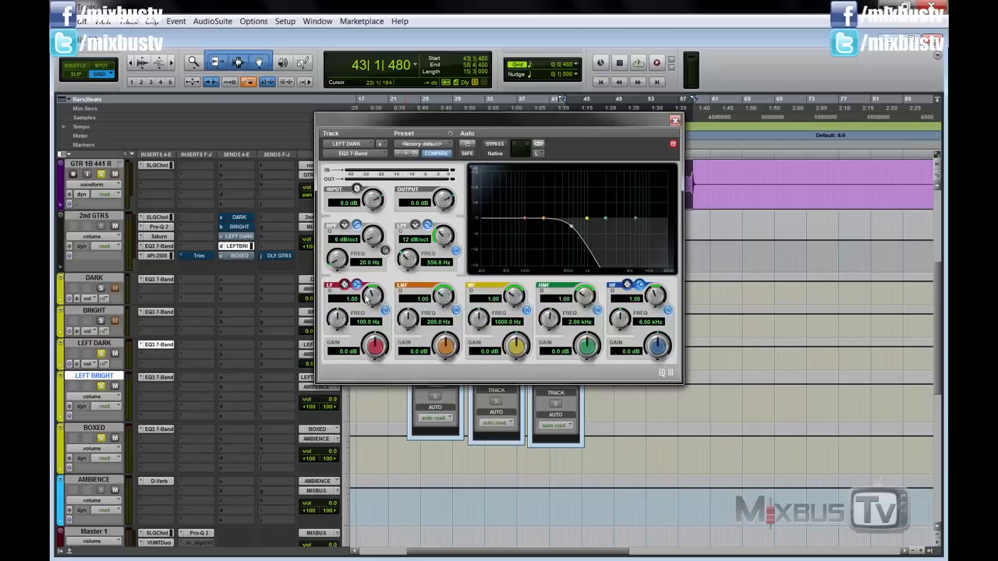
left_click(160, 481)
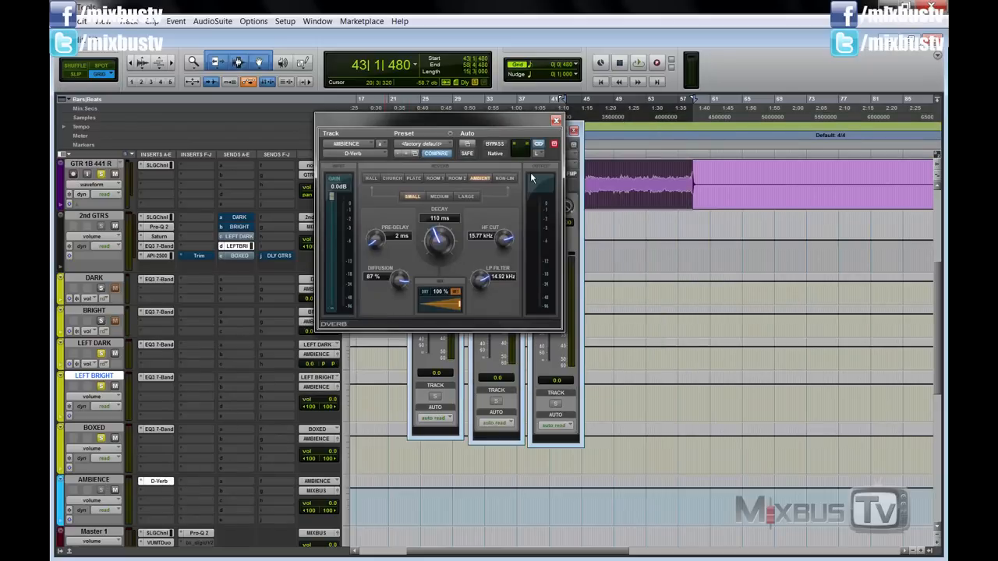
left_click(555, 123)
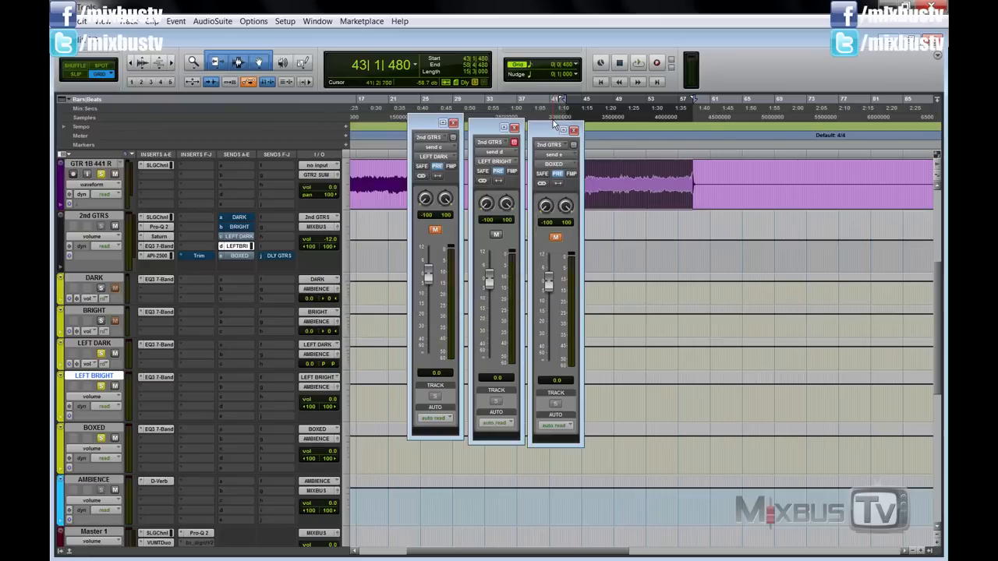
Inspect the EQ3 7-Band filter curve on the DARK track, close its window and leave the DARK track selected
left_click(109, 278)
left_click(103, 309)
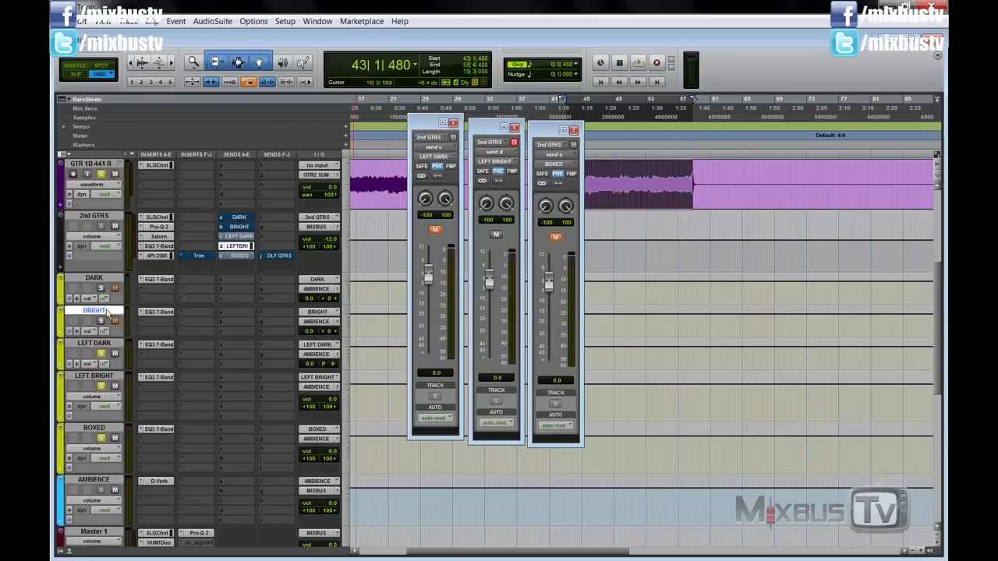
left_click(163, 281)
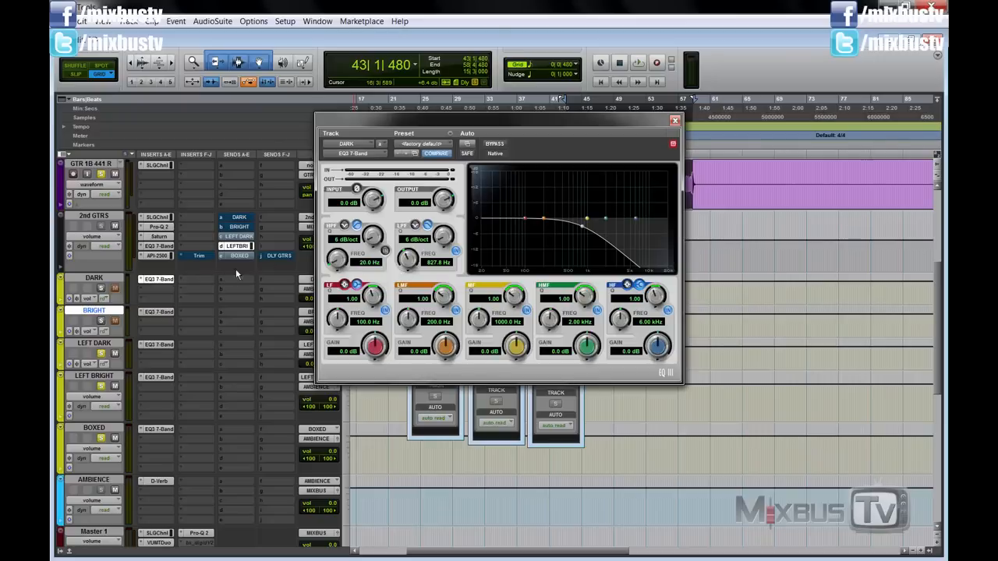
left_click(100, 283)
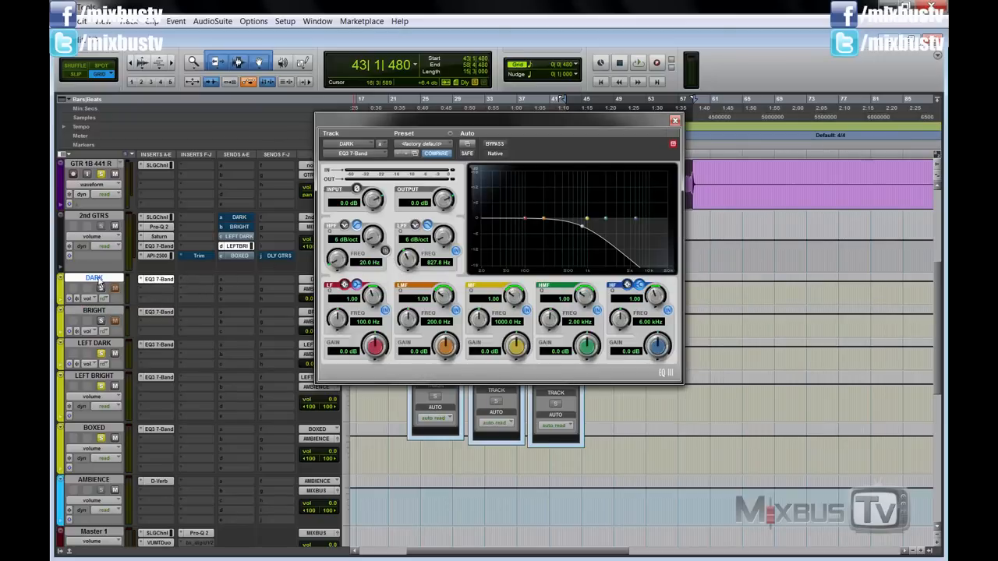
left_click(675, 120)
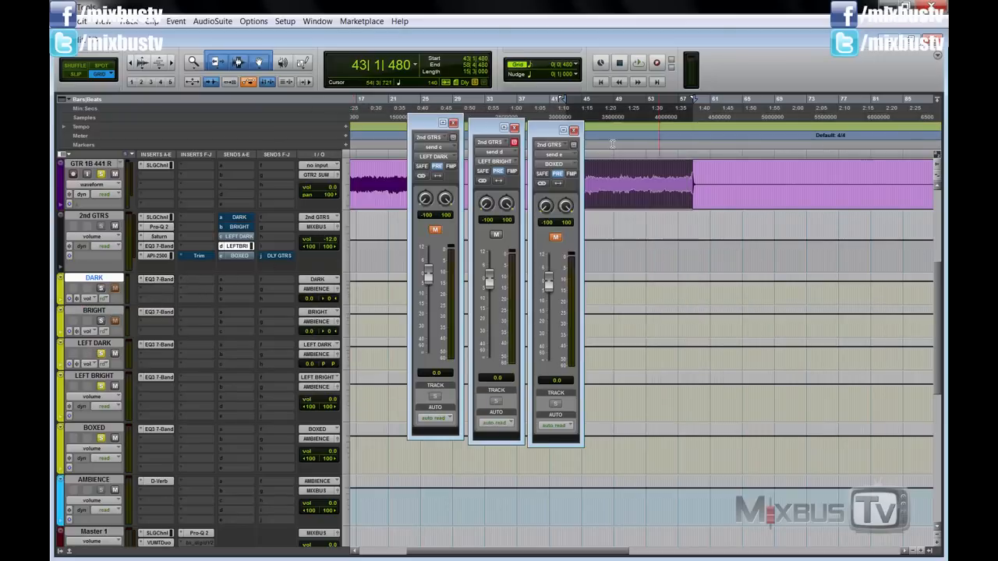